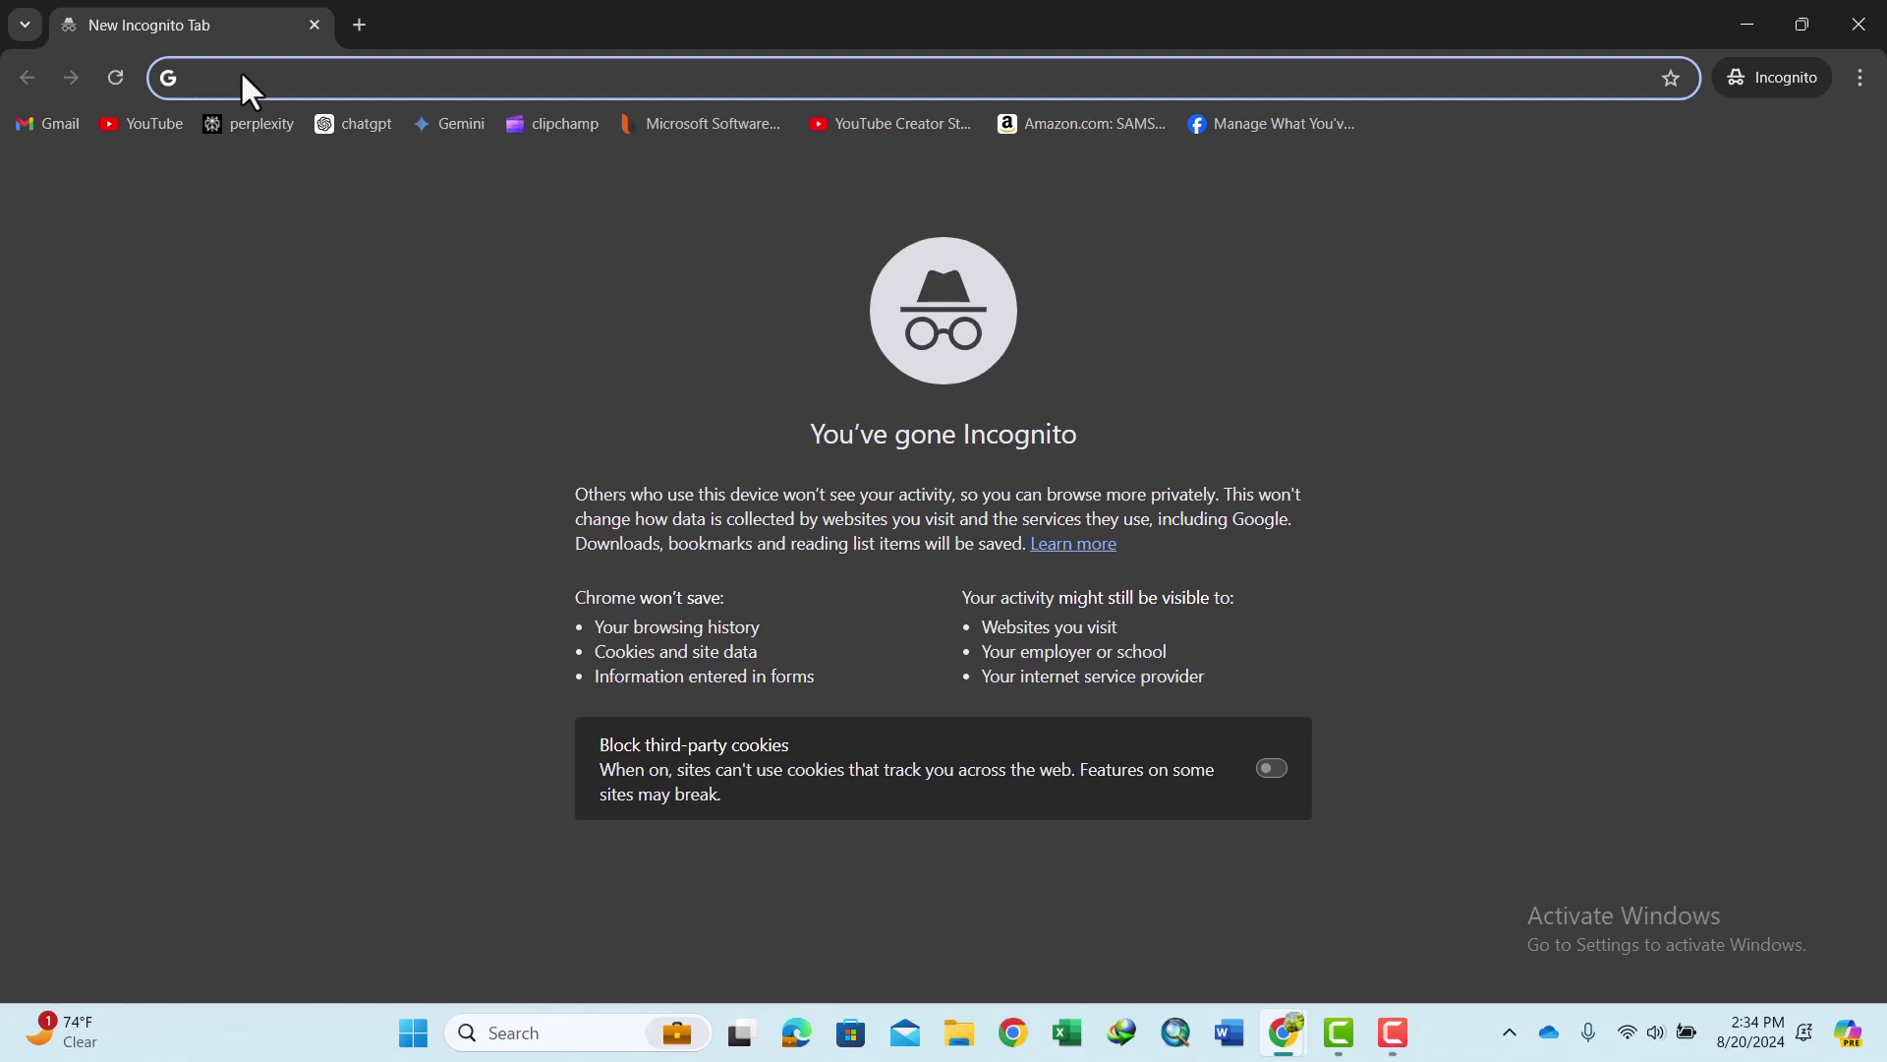
text(admin.microsoft.com)
Sign in at admin.microsoft.com with the administrator email and password to reach the admin home dashboard.
key(Return)
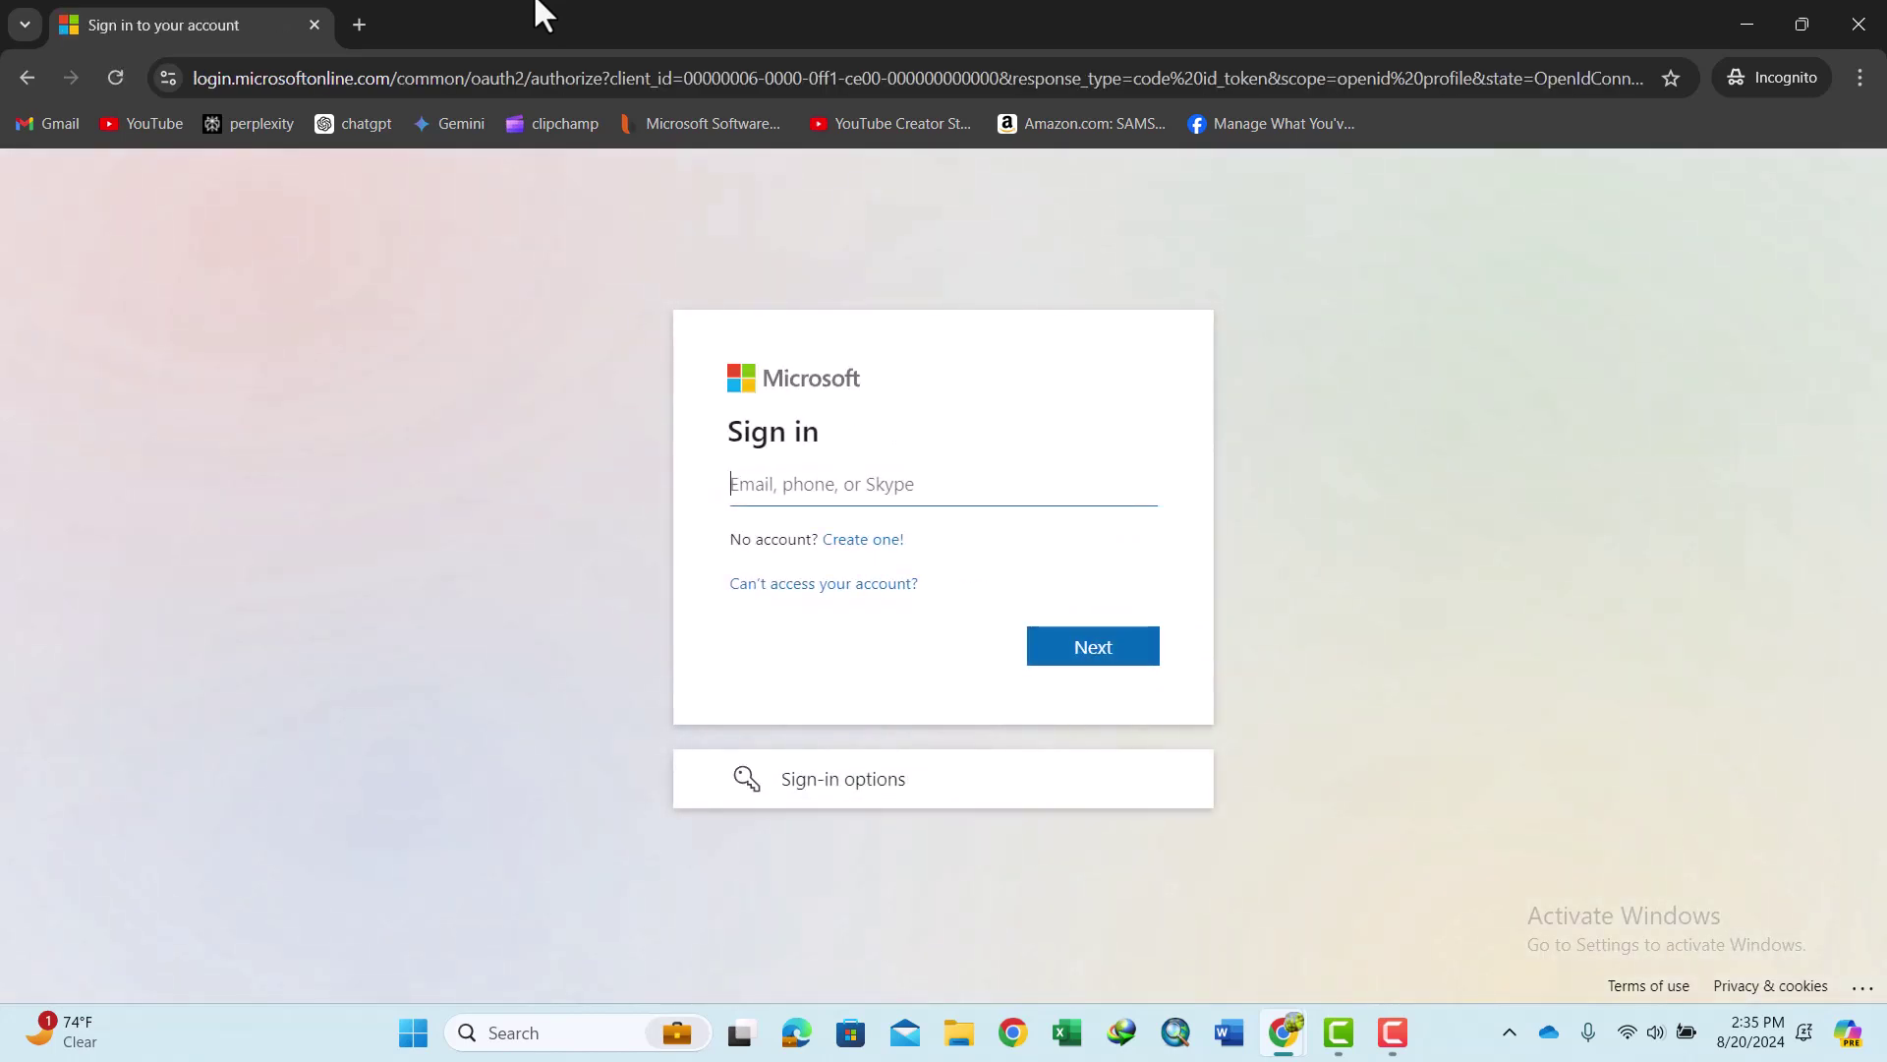
text(admin)
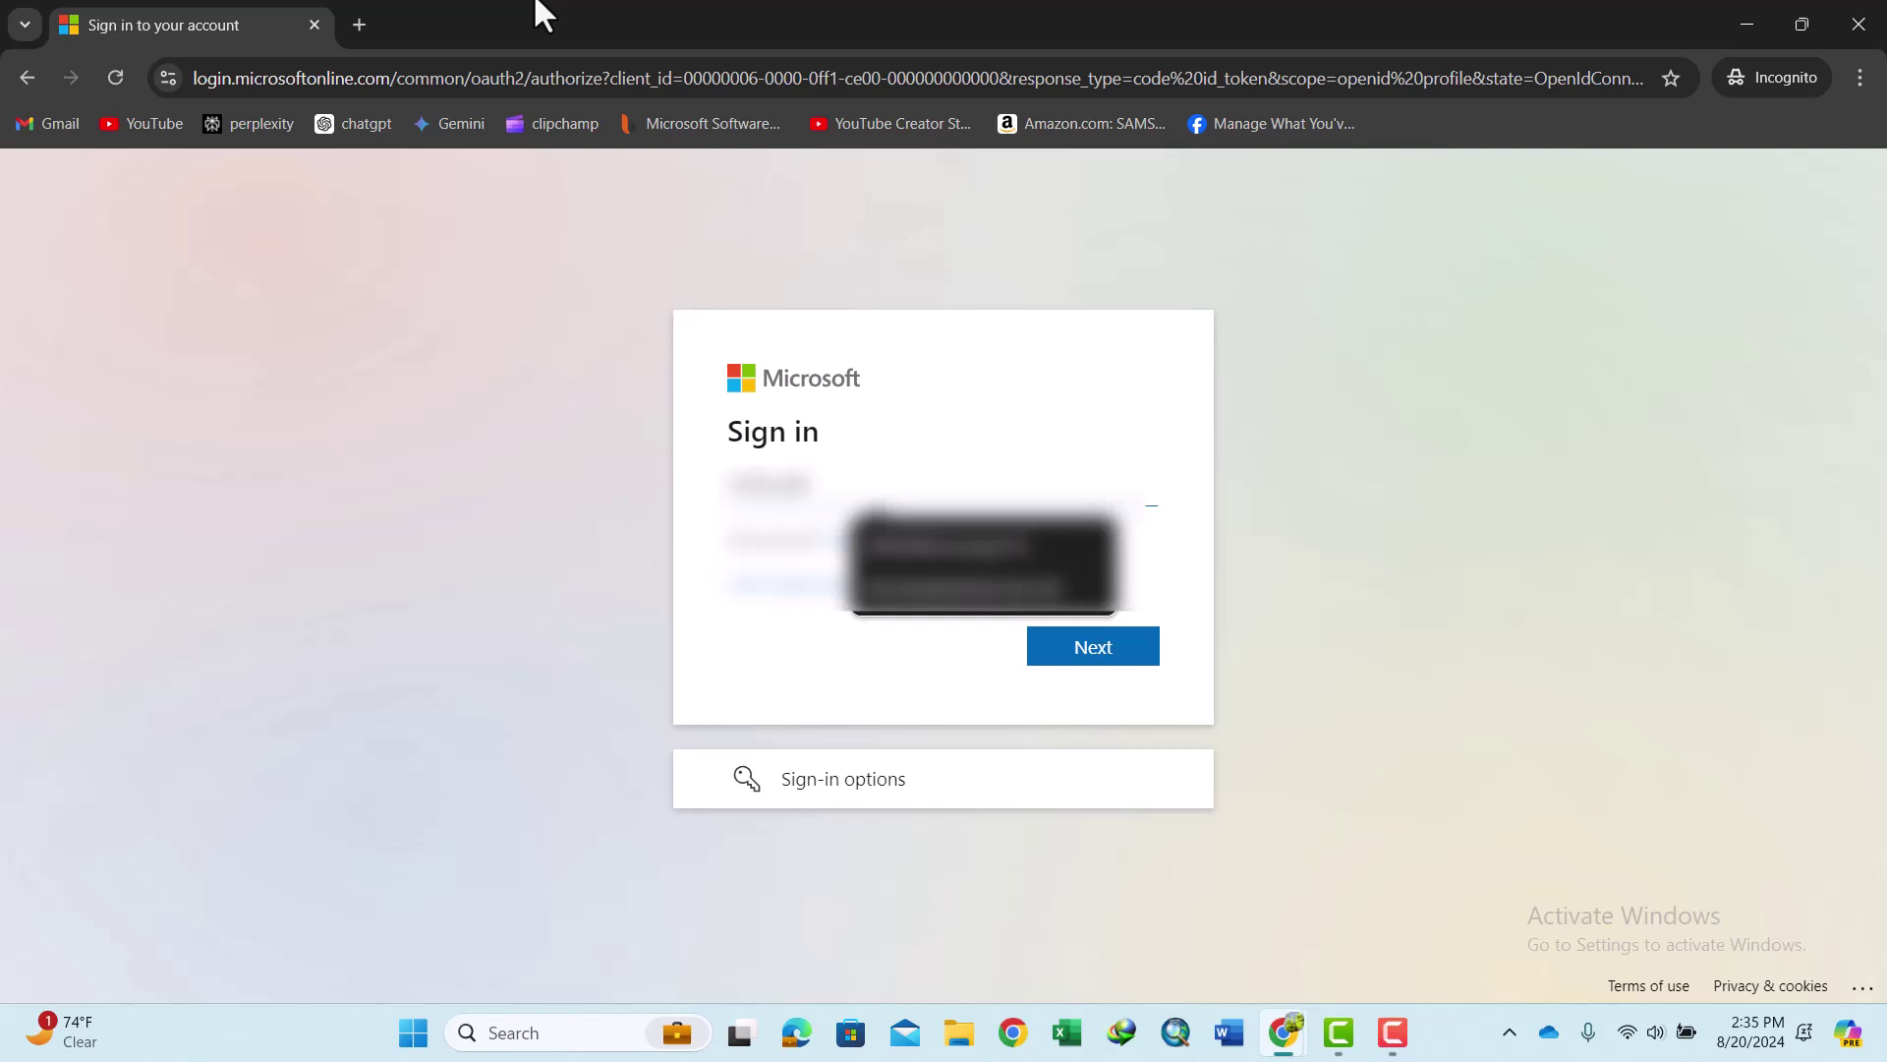
text(@domain.com)
key(Return)
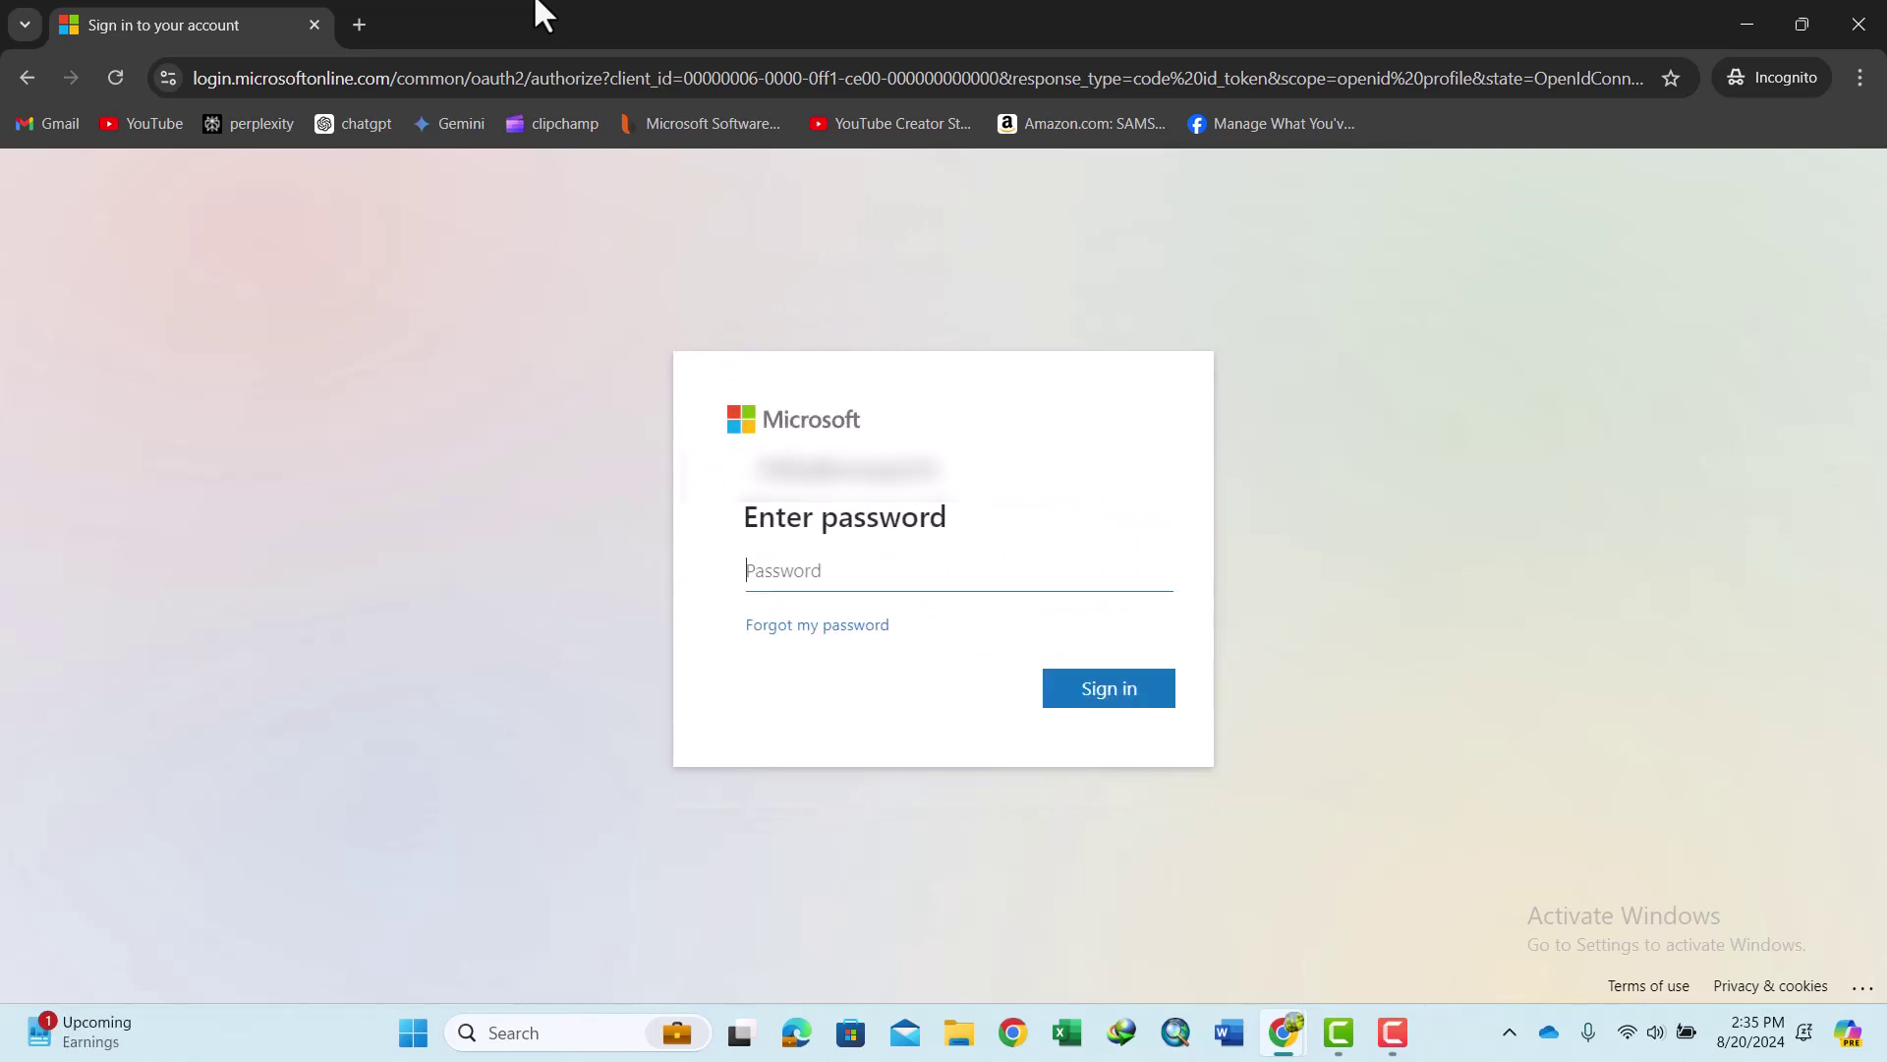
text(•••••••)
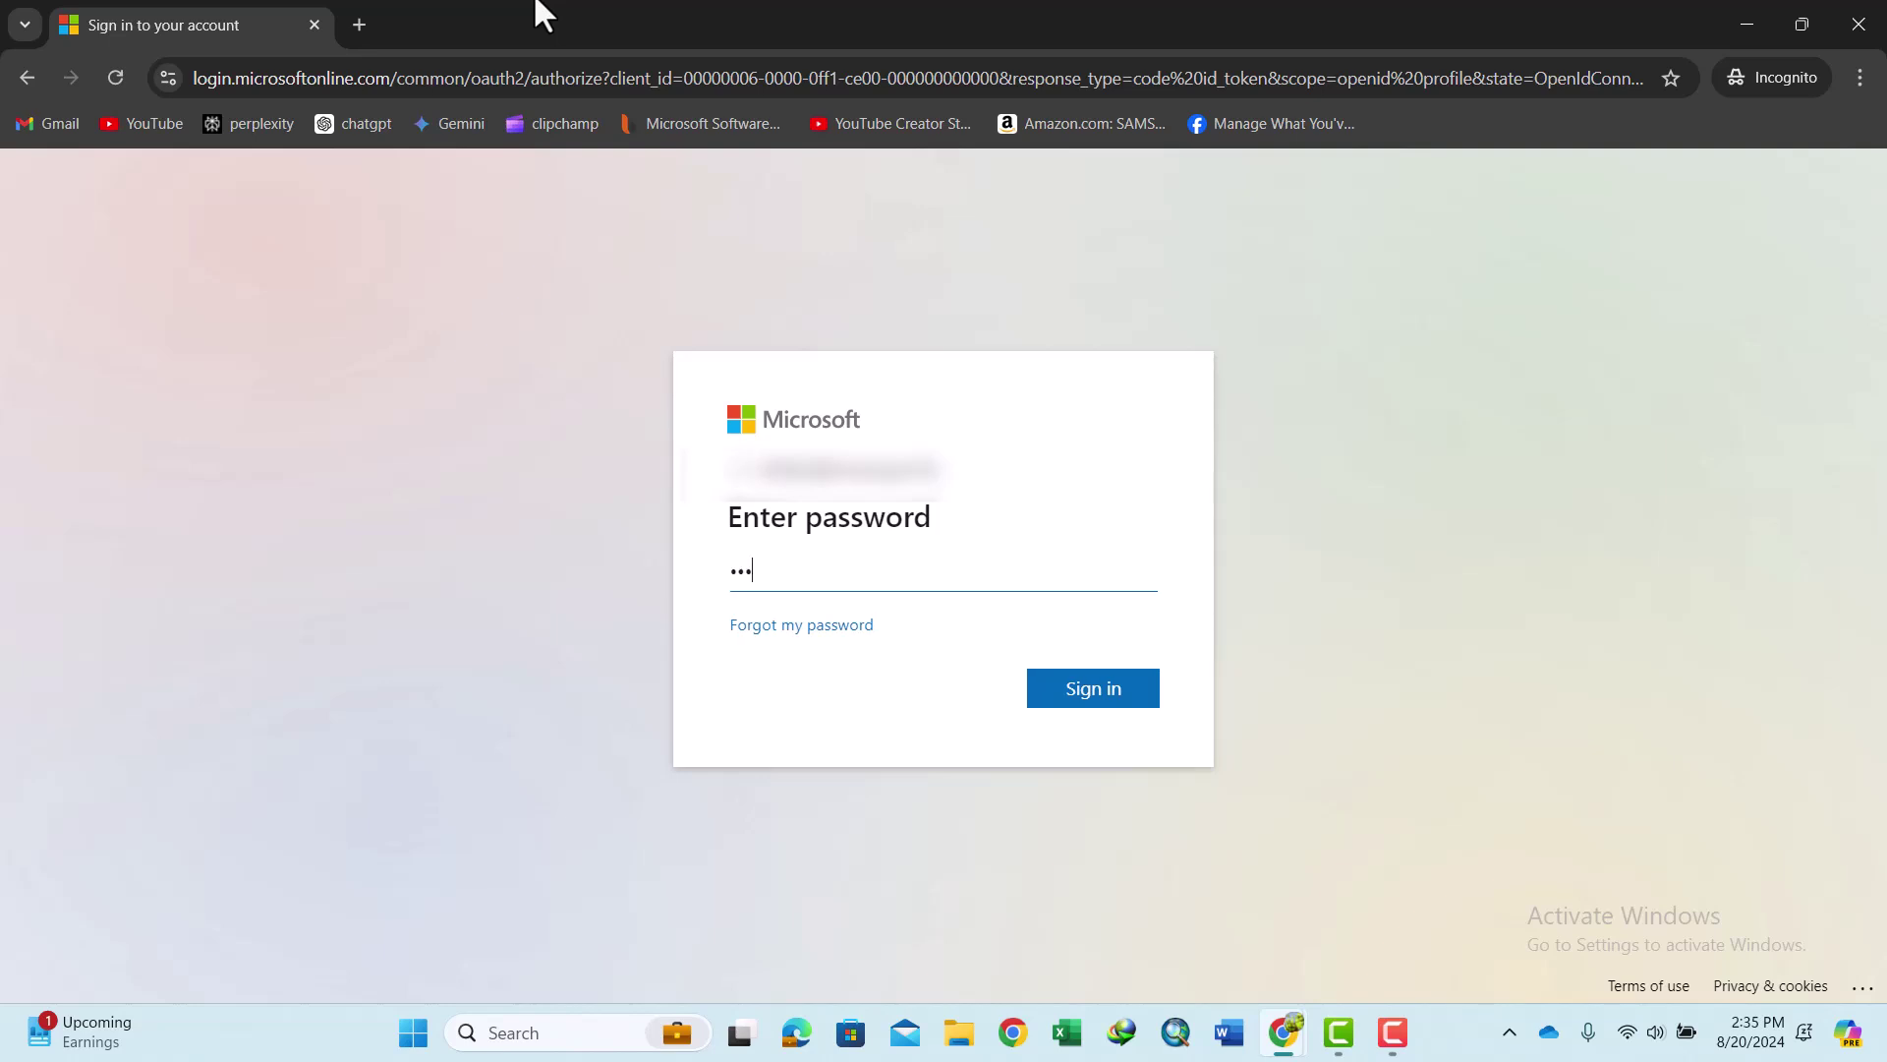
text(•••)
key(Return)
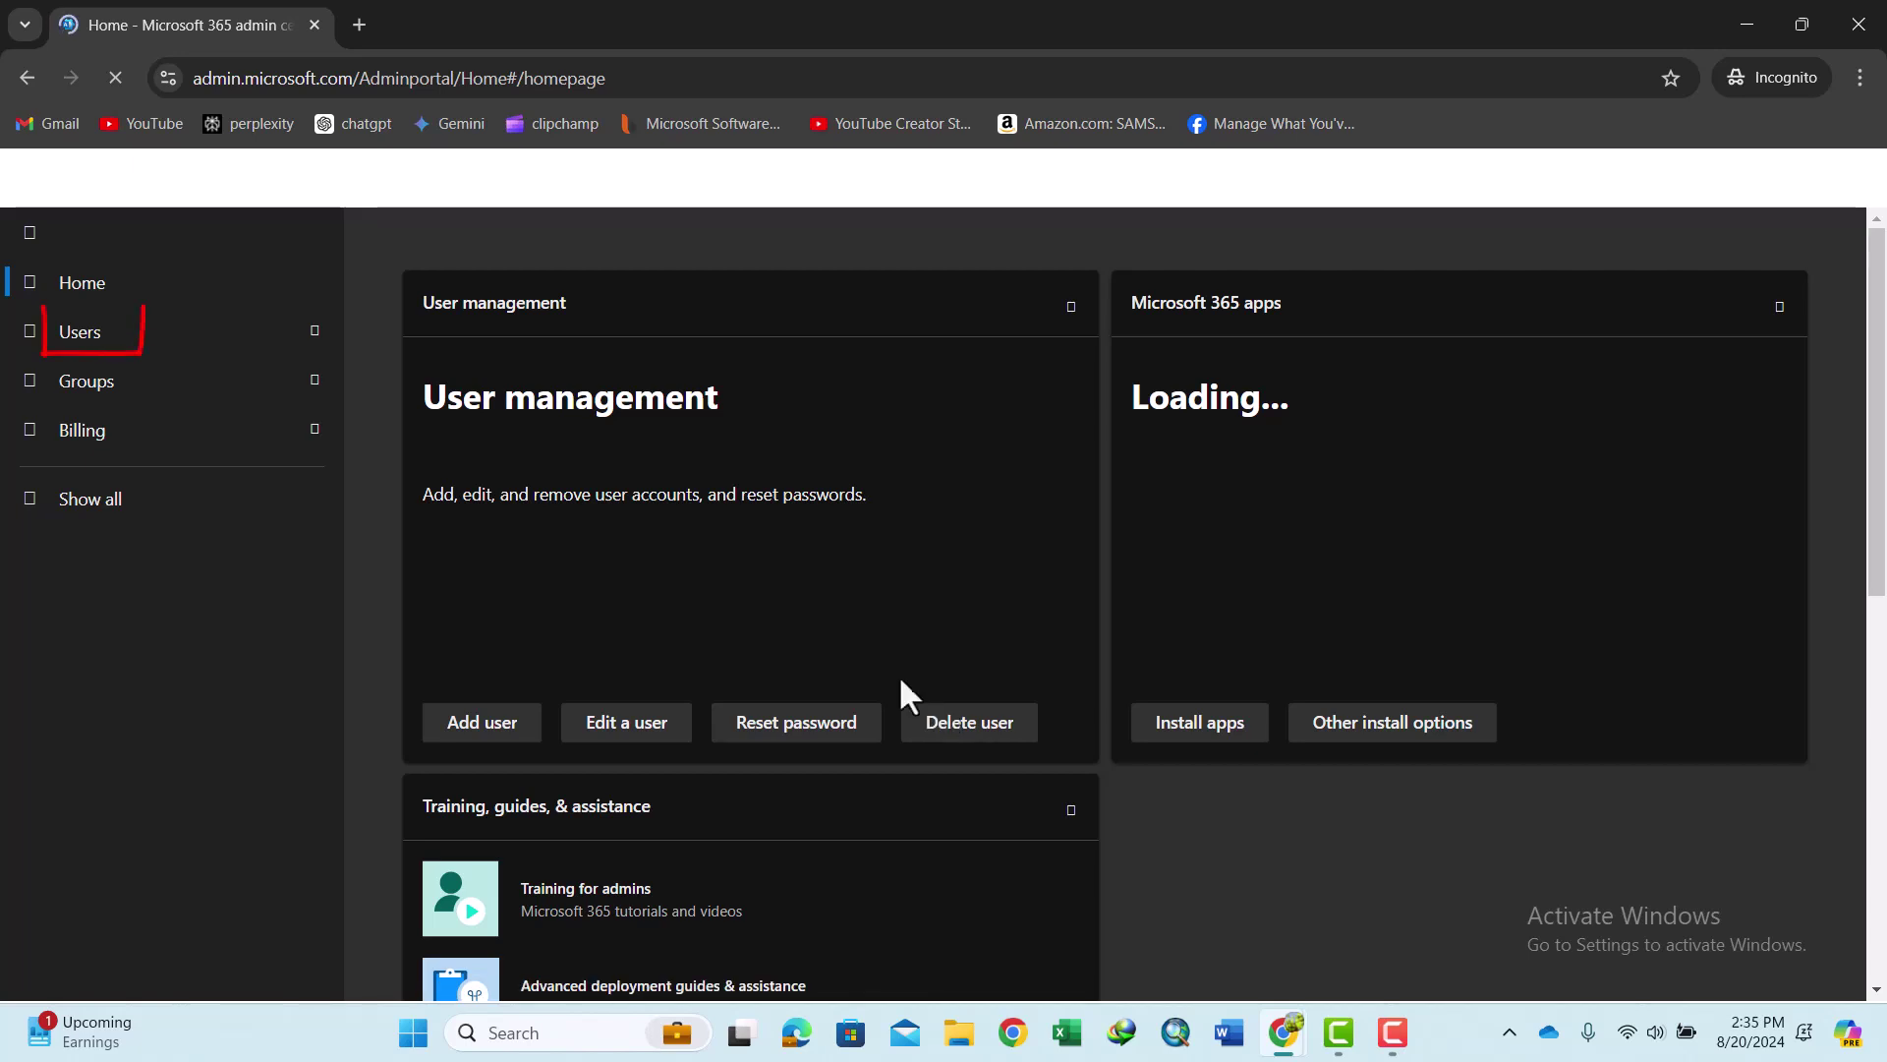
Filter the Active users list by searching for 'TEST' to find Test User.
click(89, 336)
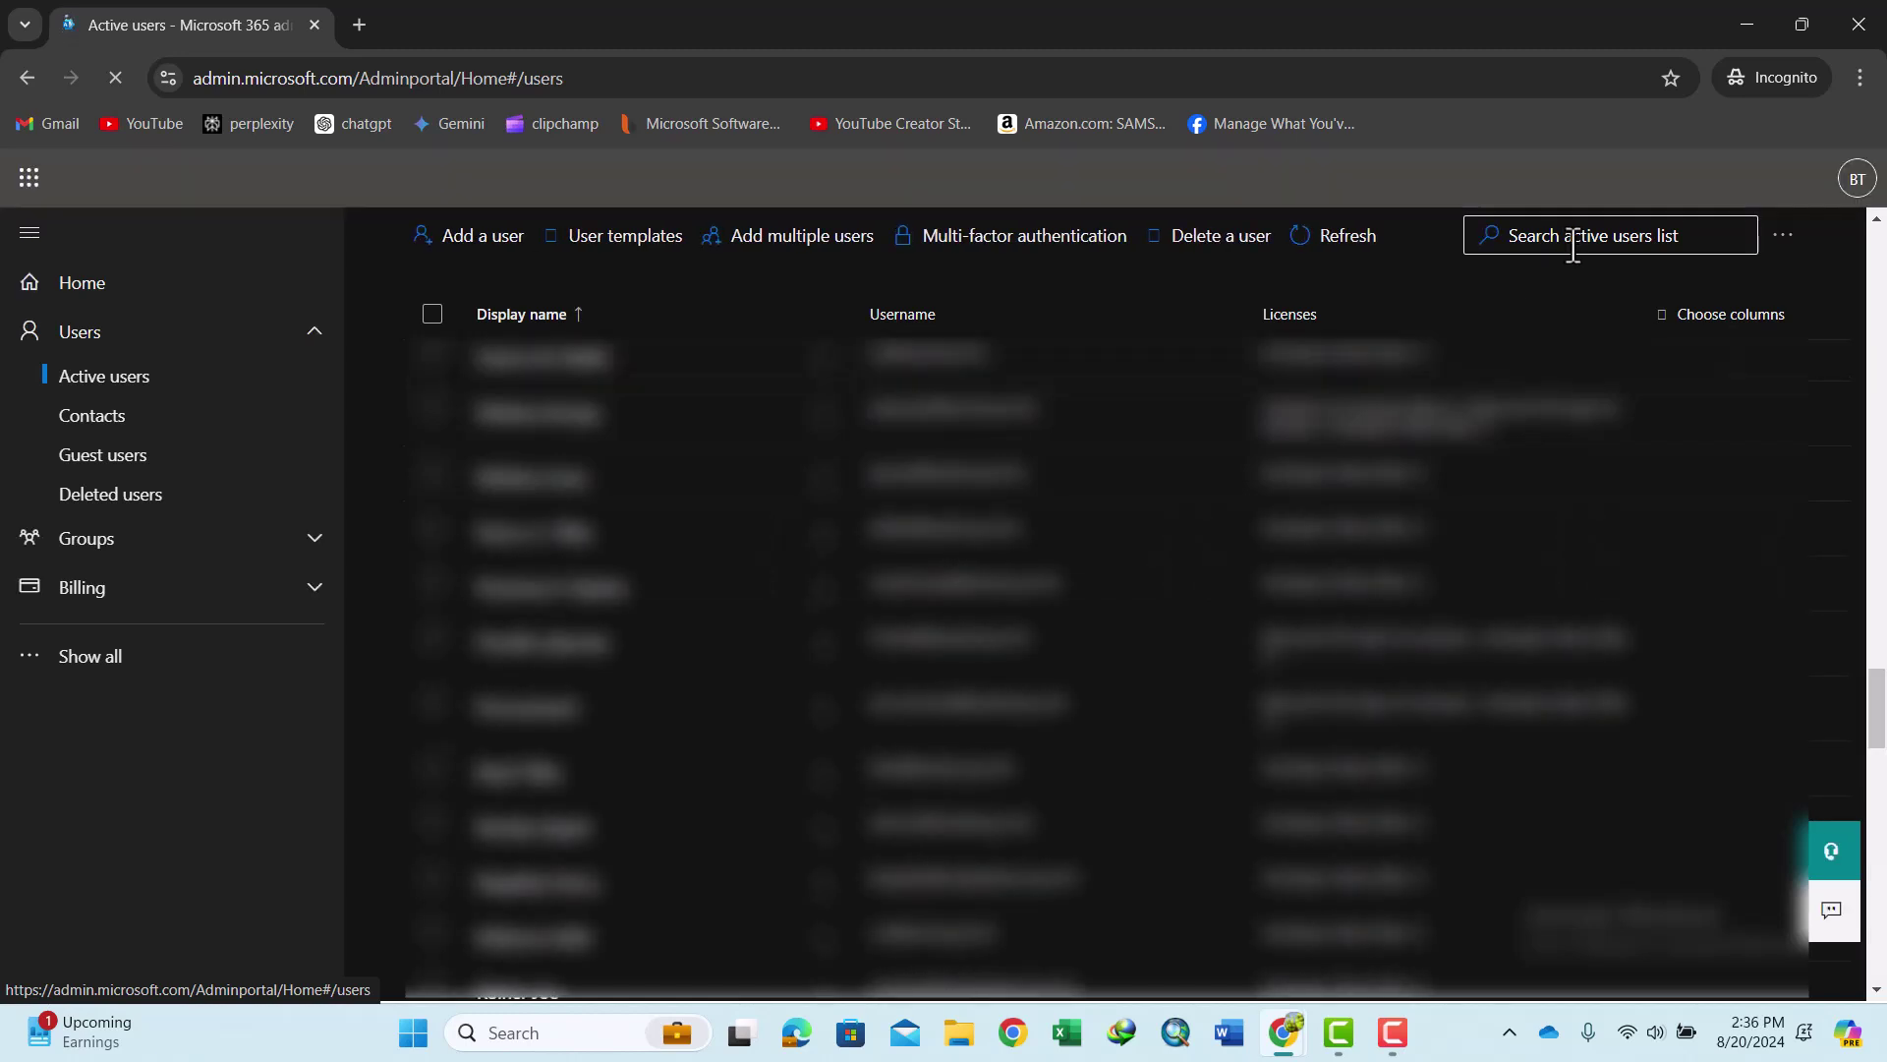
click(1574, 236)
text(TEST)
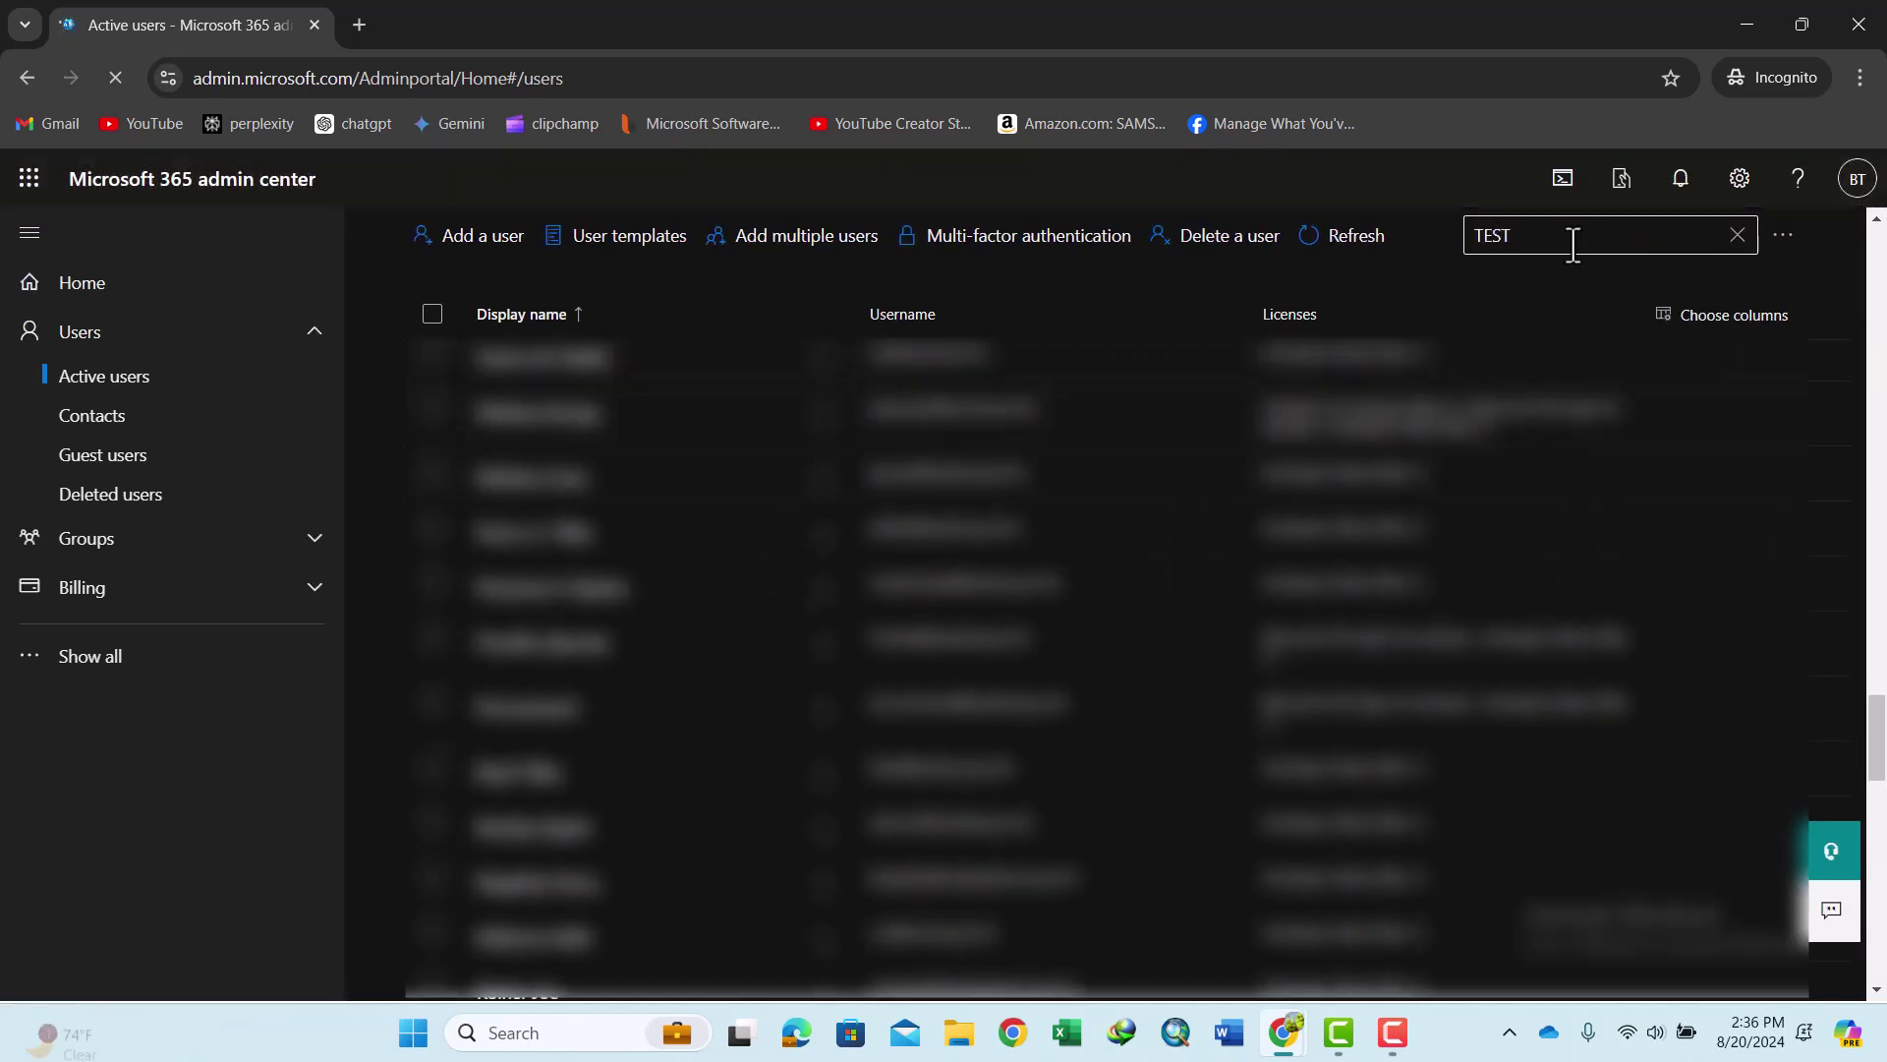
key(Return)
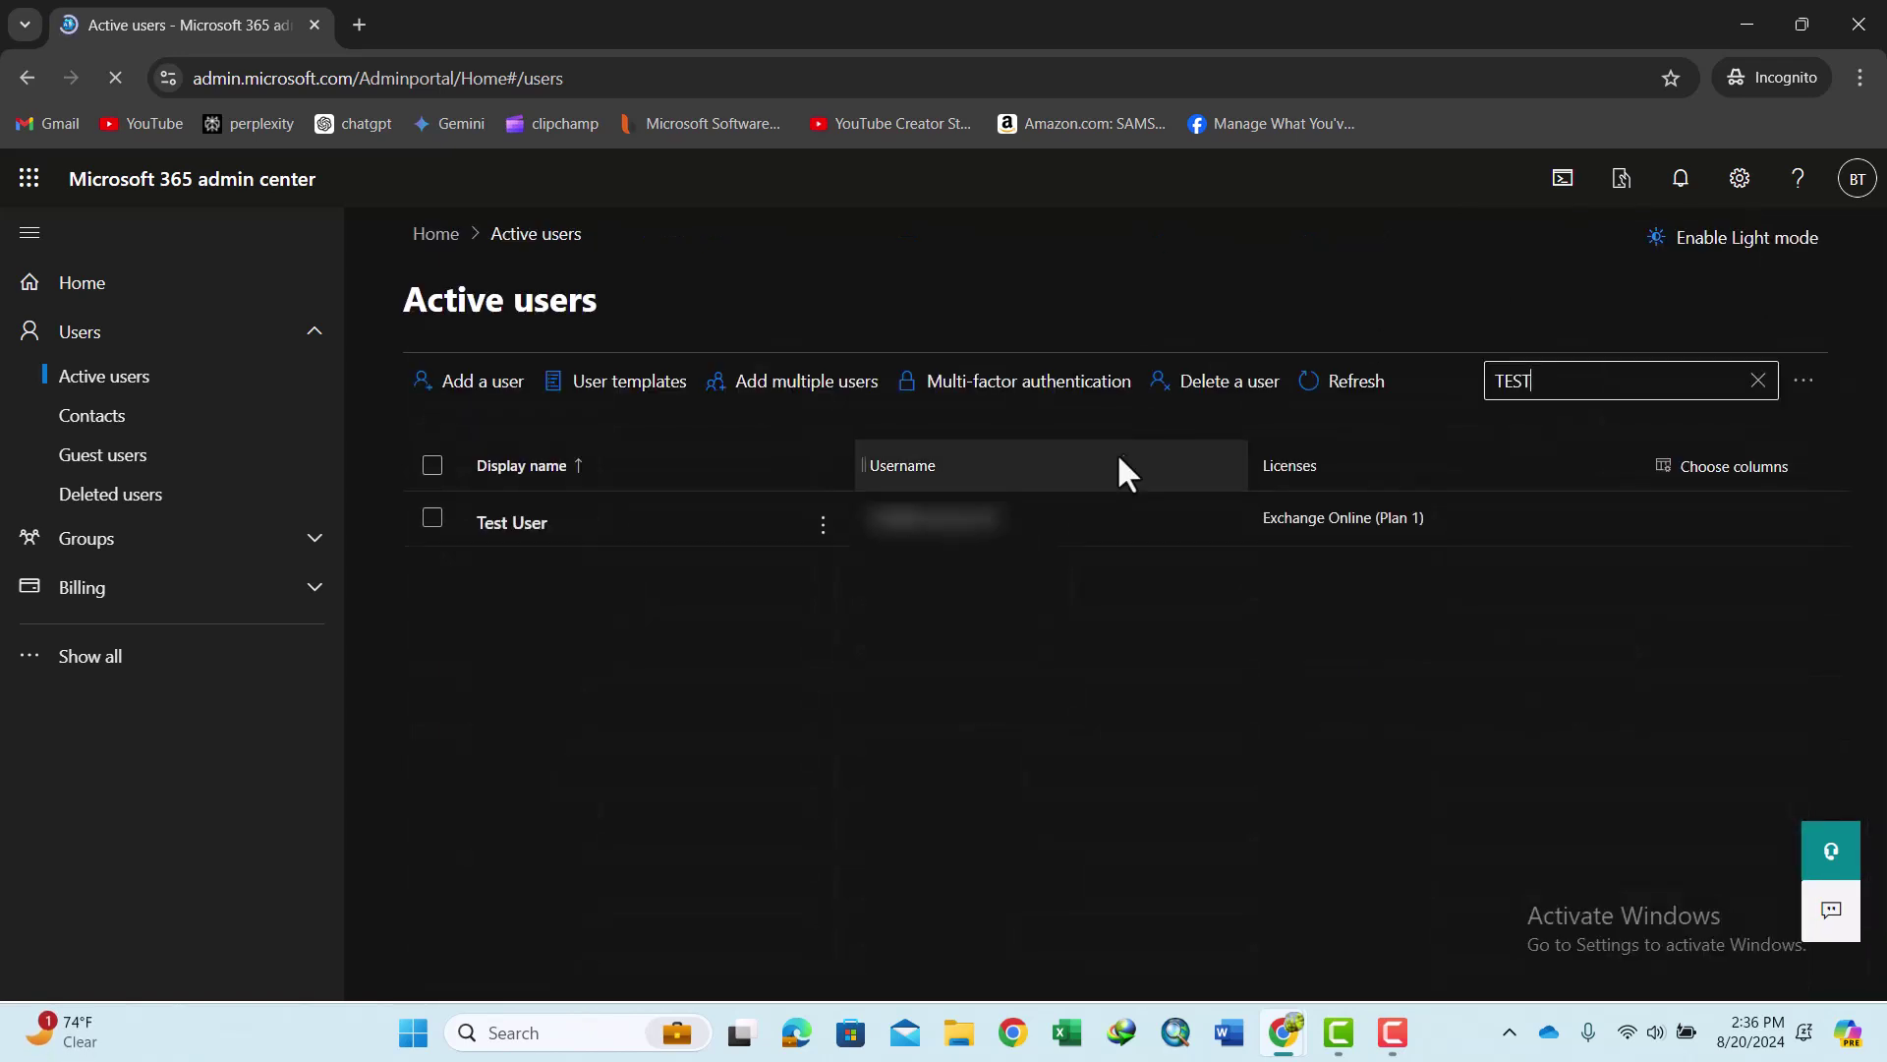
mouse_move(945, 520)
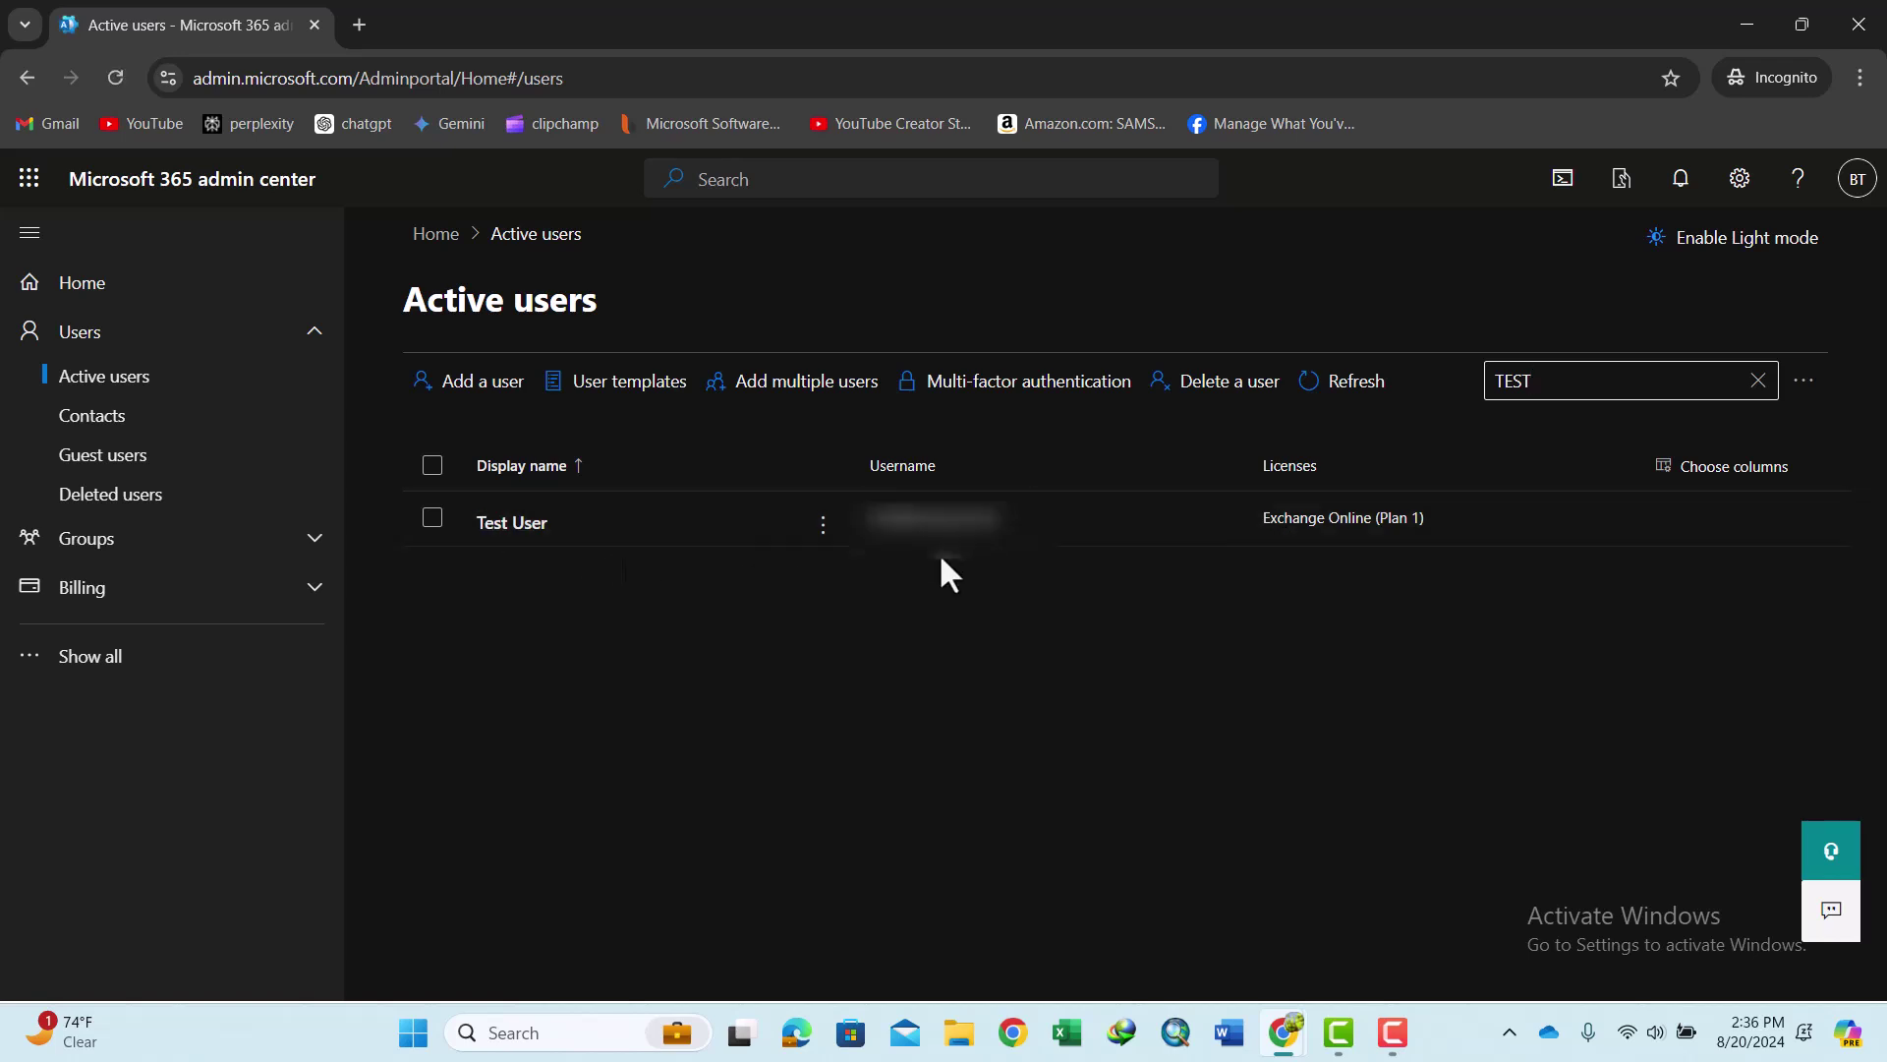
Delete Test User from their account details panel and confirm, unassigning their licenses.
click(645, 545)
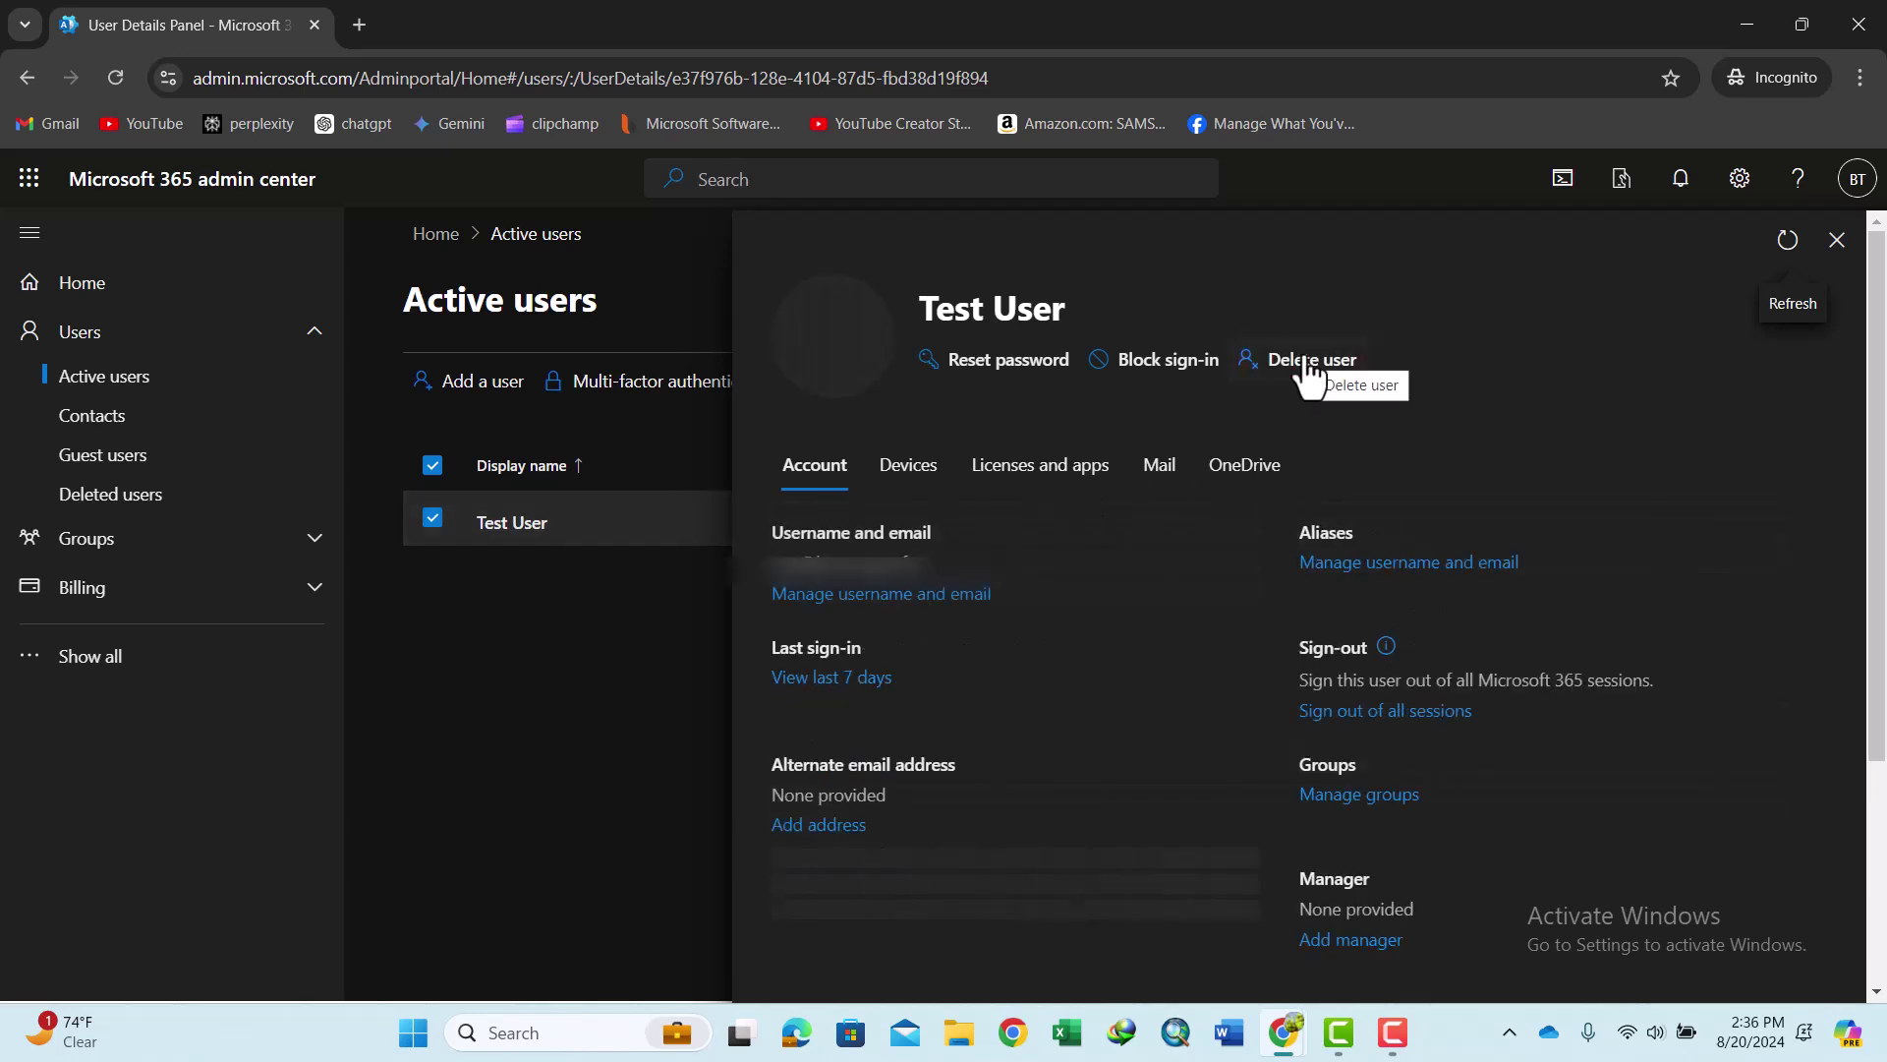
click(1310, 360)
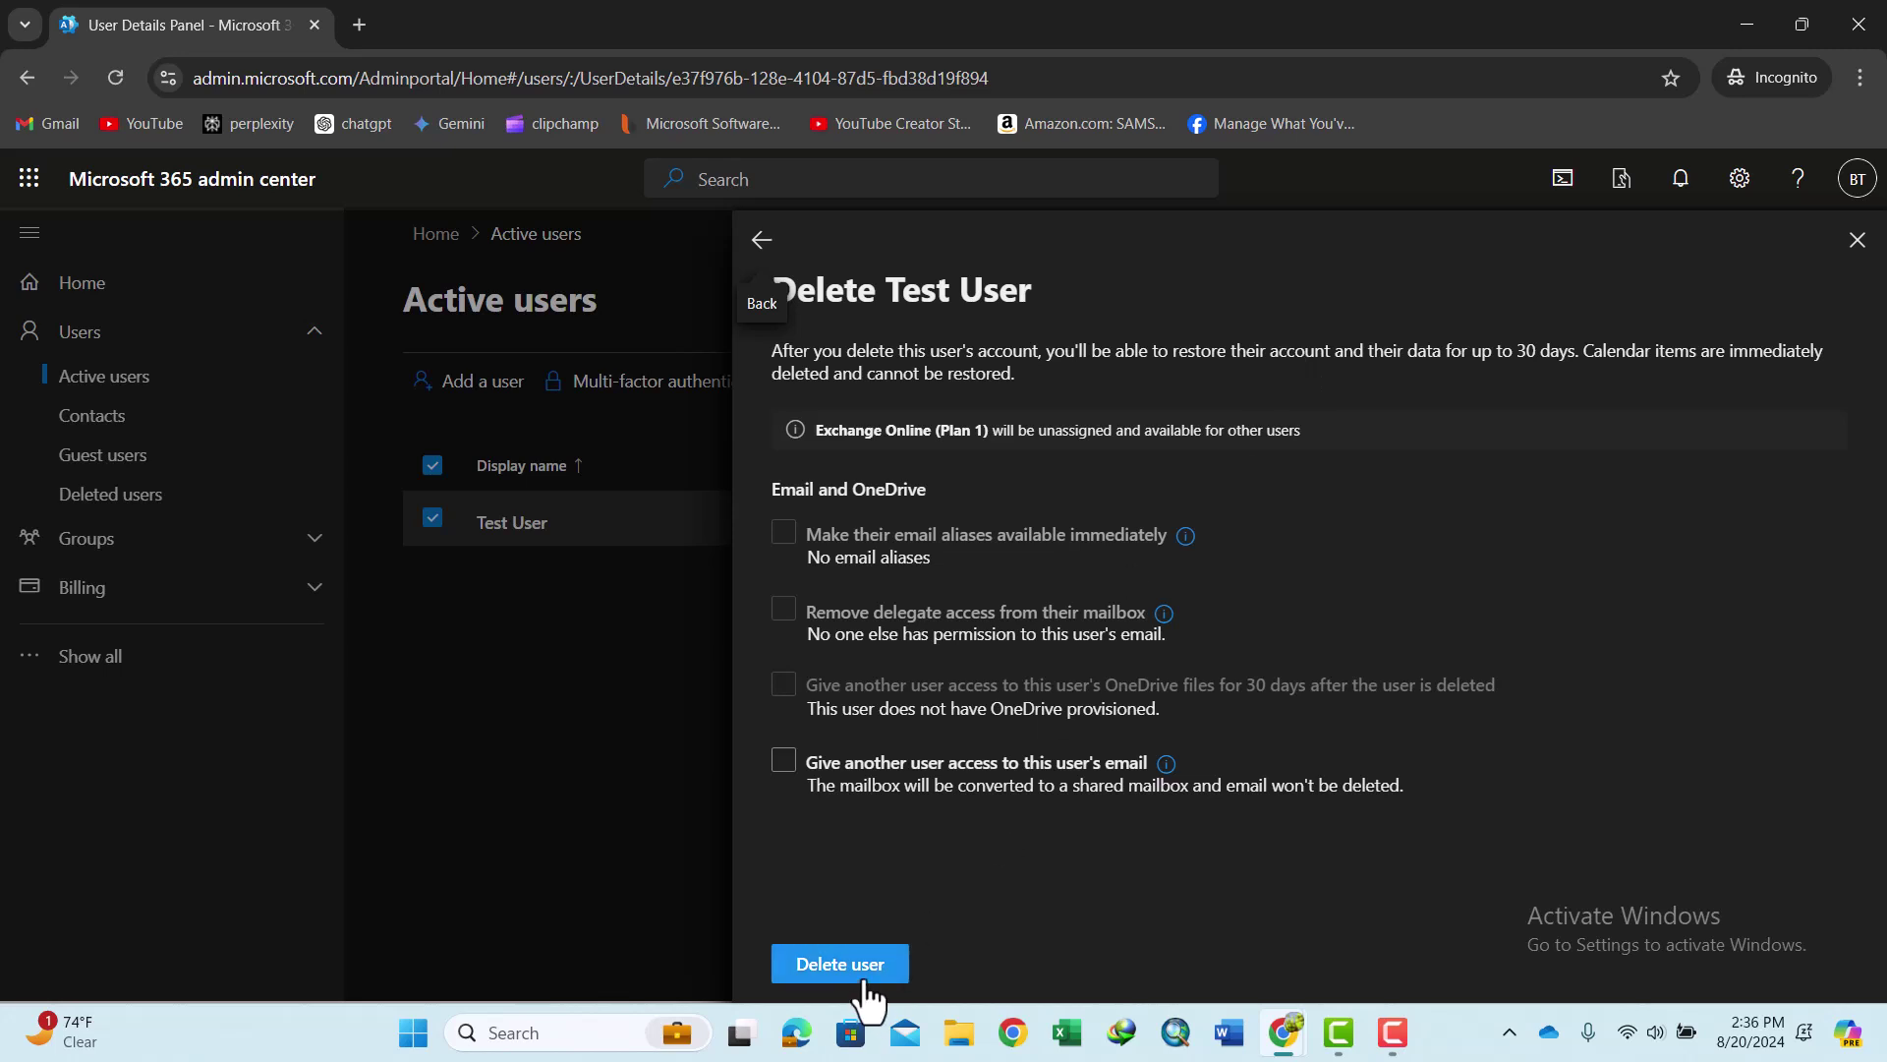
click(842, 962)
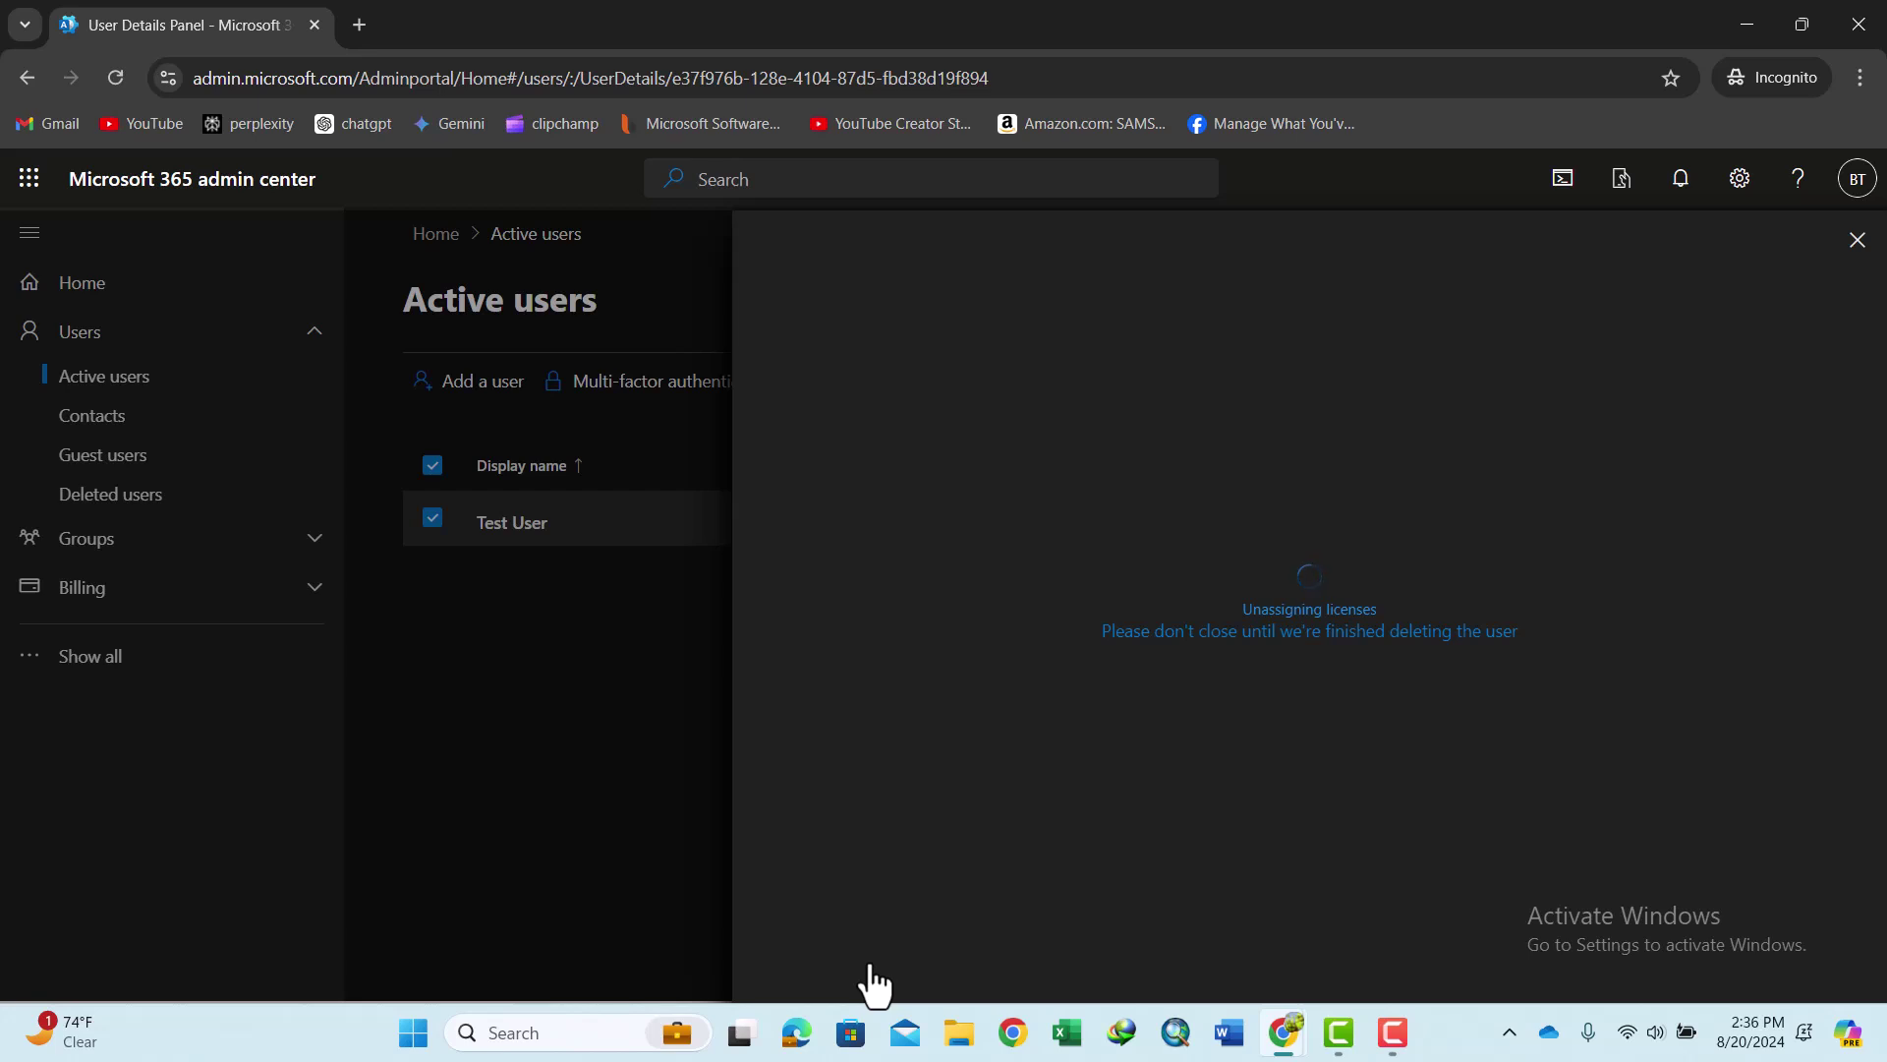
click(822, 965)
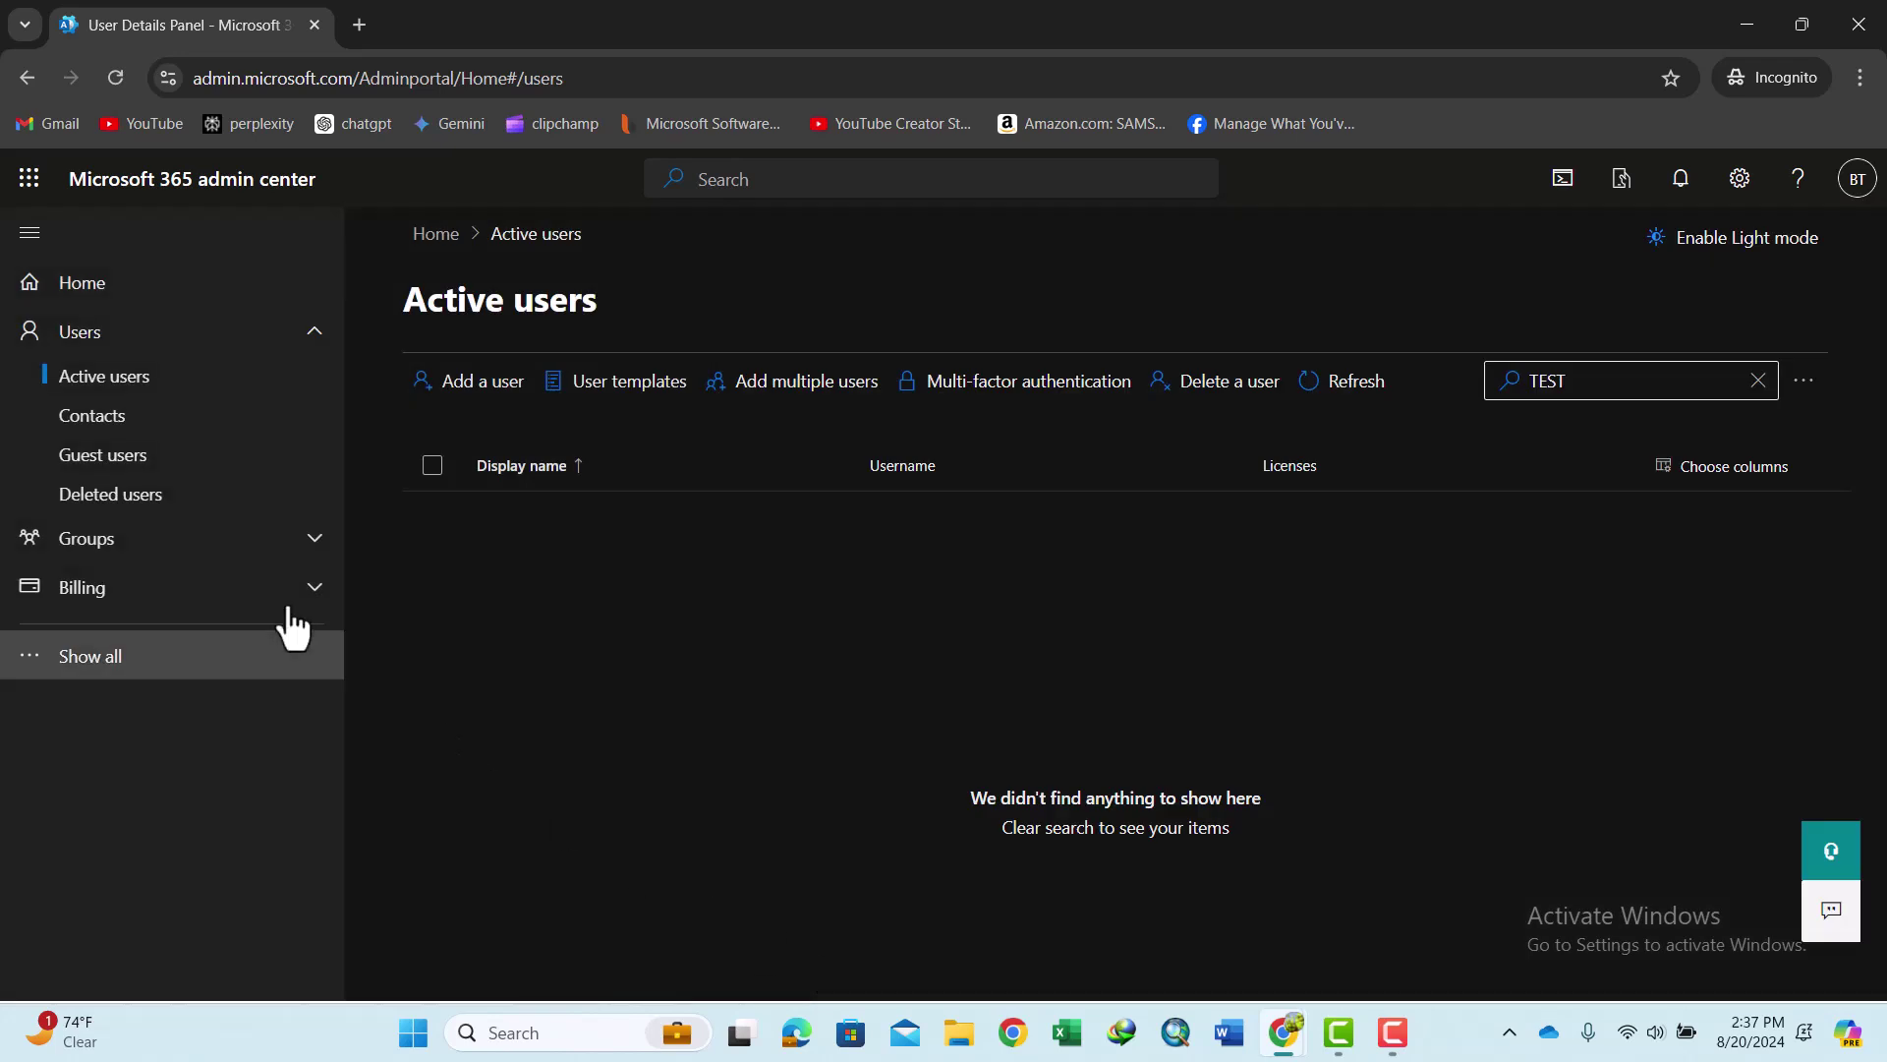
Select Test User in the Deleted users list and start restoring them.
click(111, 495)
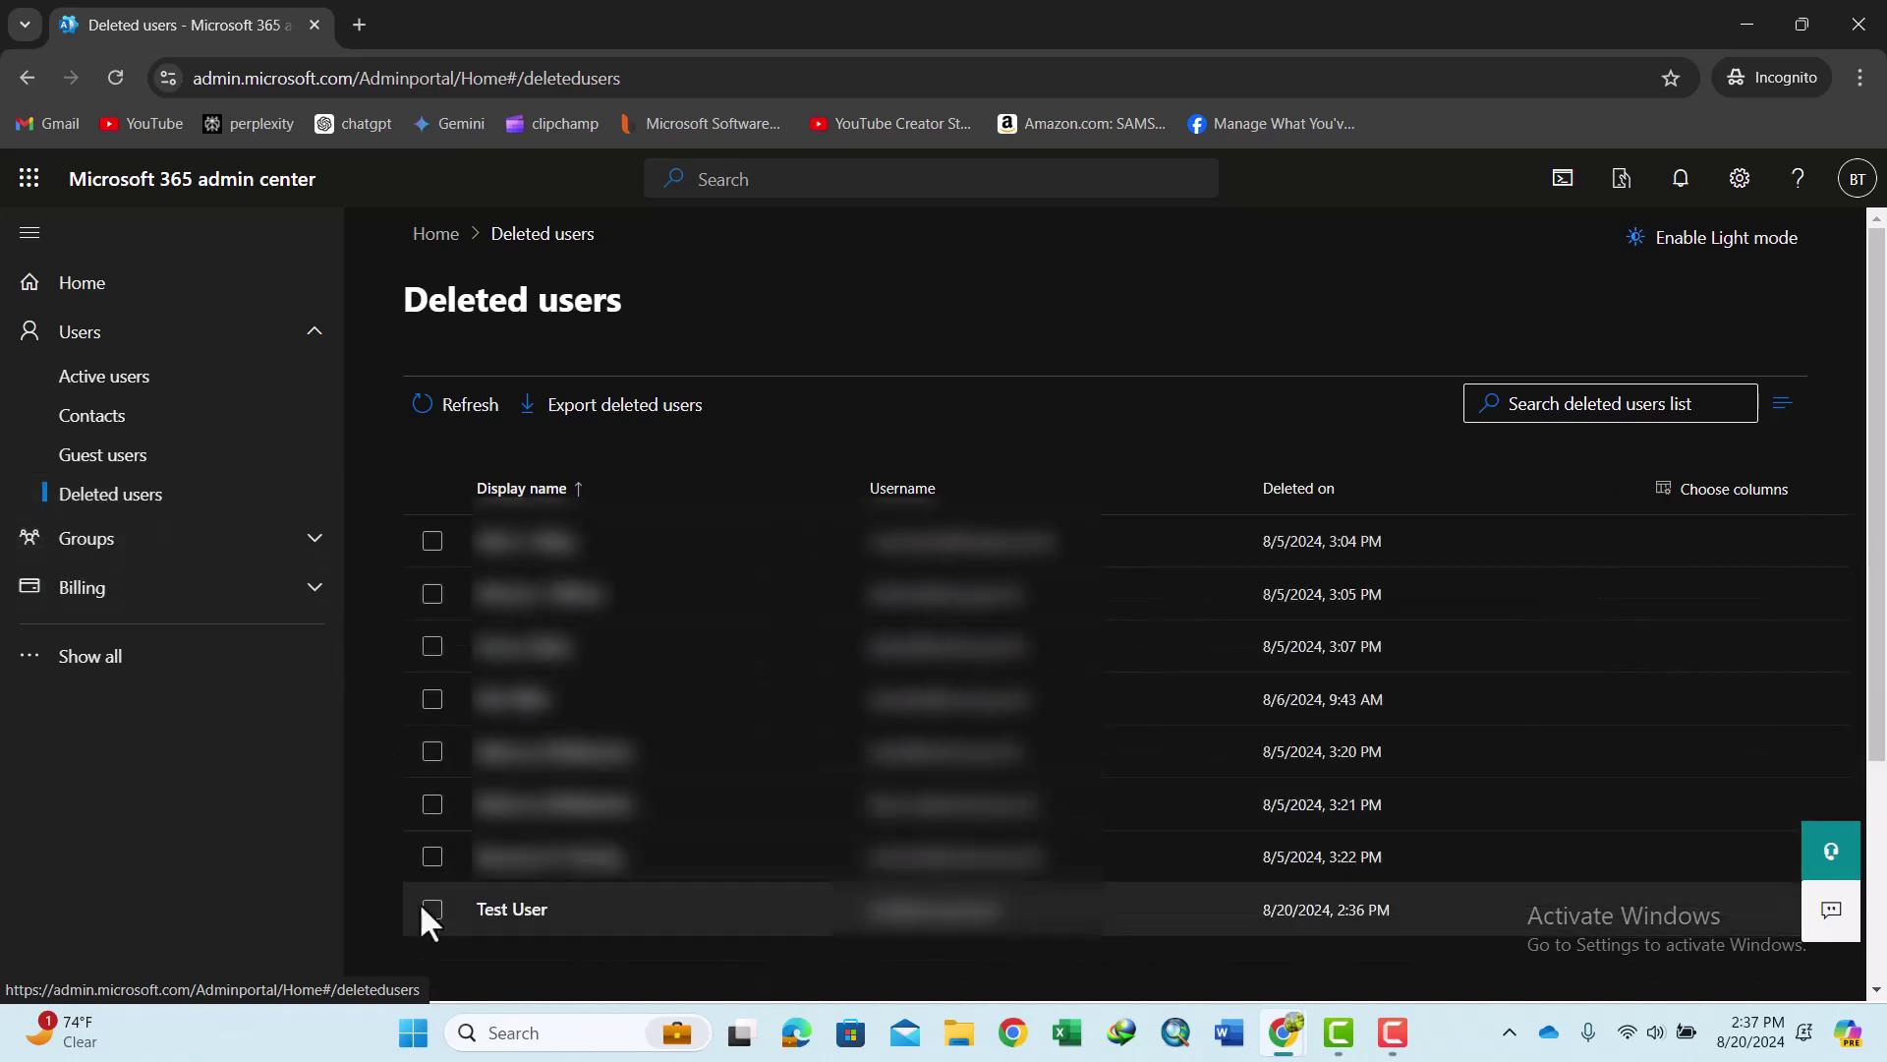
click(433, 909)
click(431, 910)
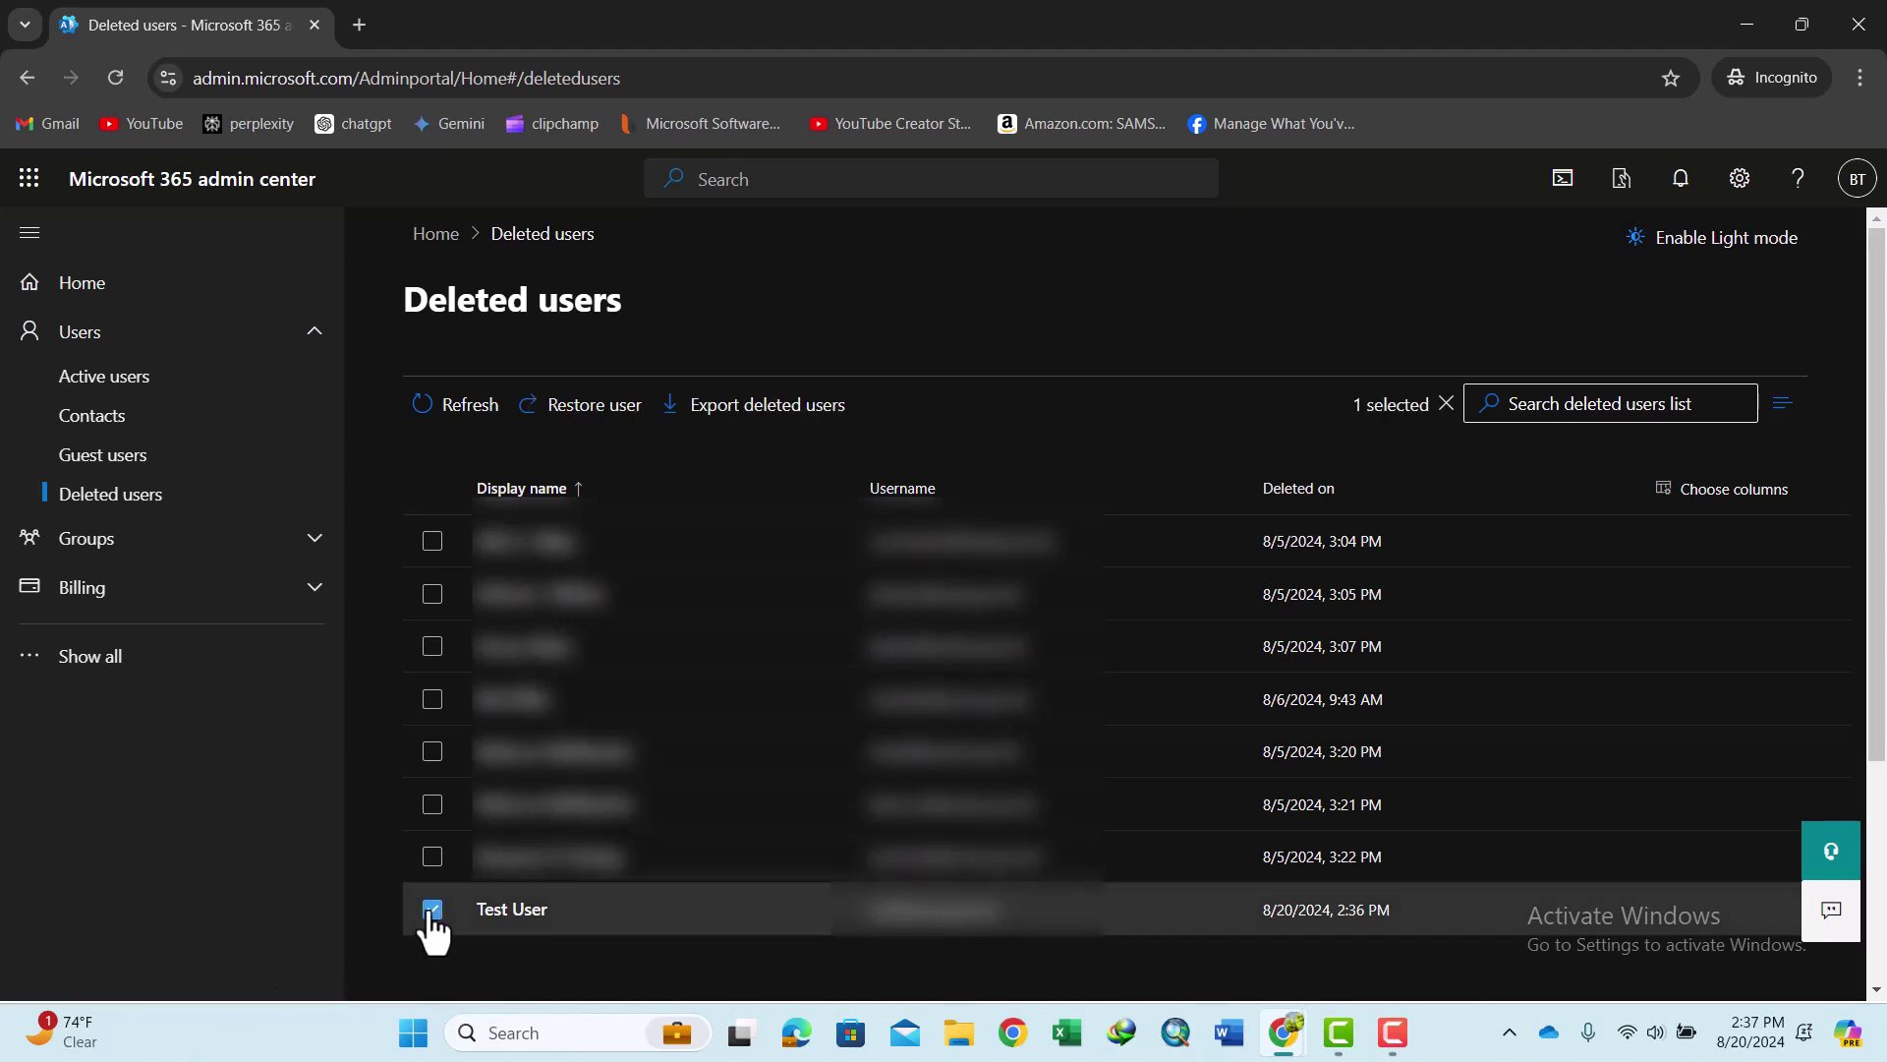
click(594, 404)
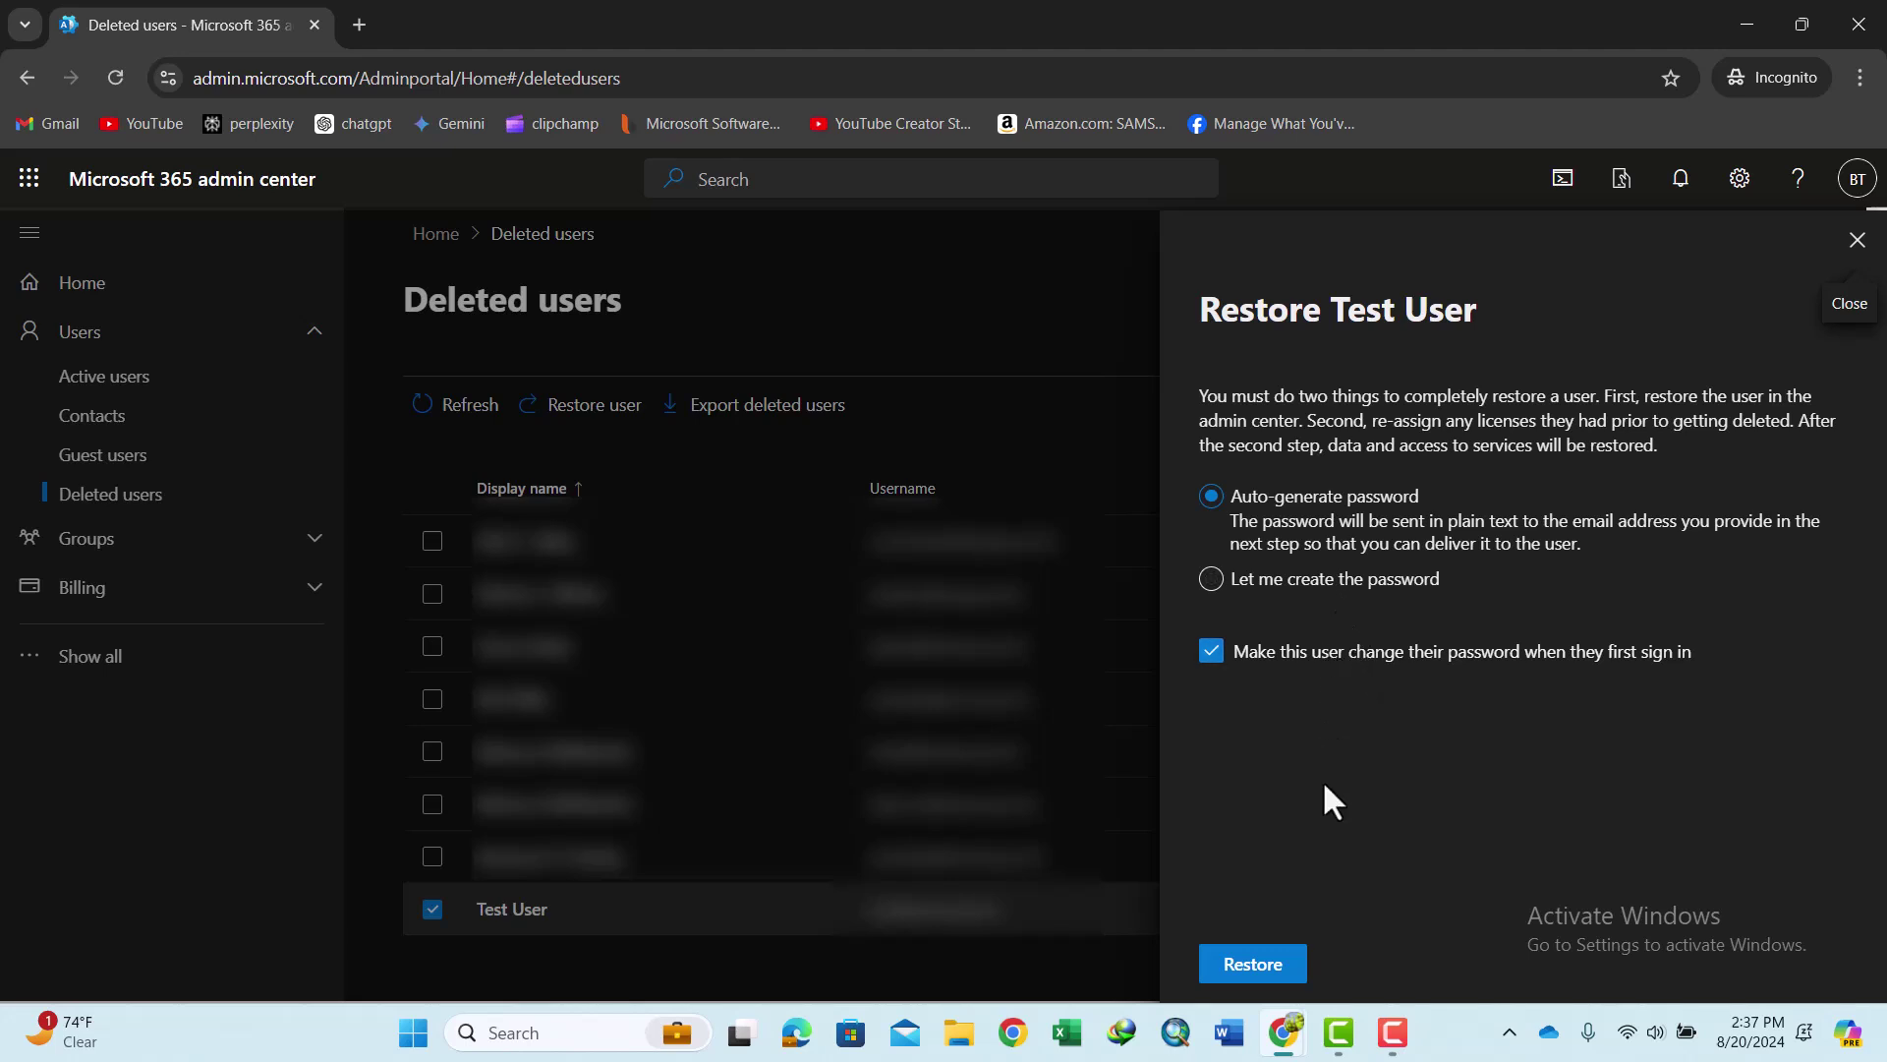
Restore Test User with a manually created strong password and no forced change at first sign-in.
click(1349, 579)
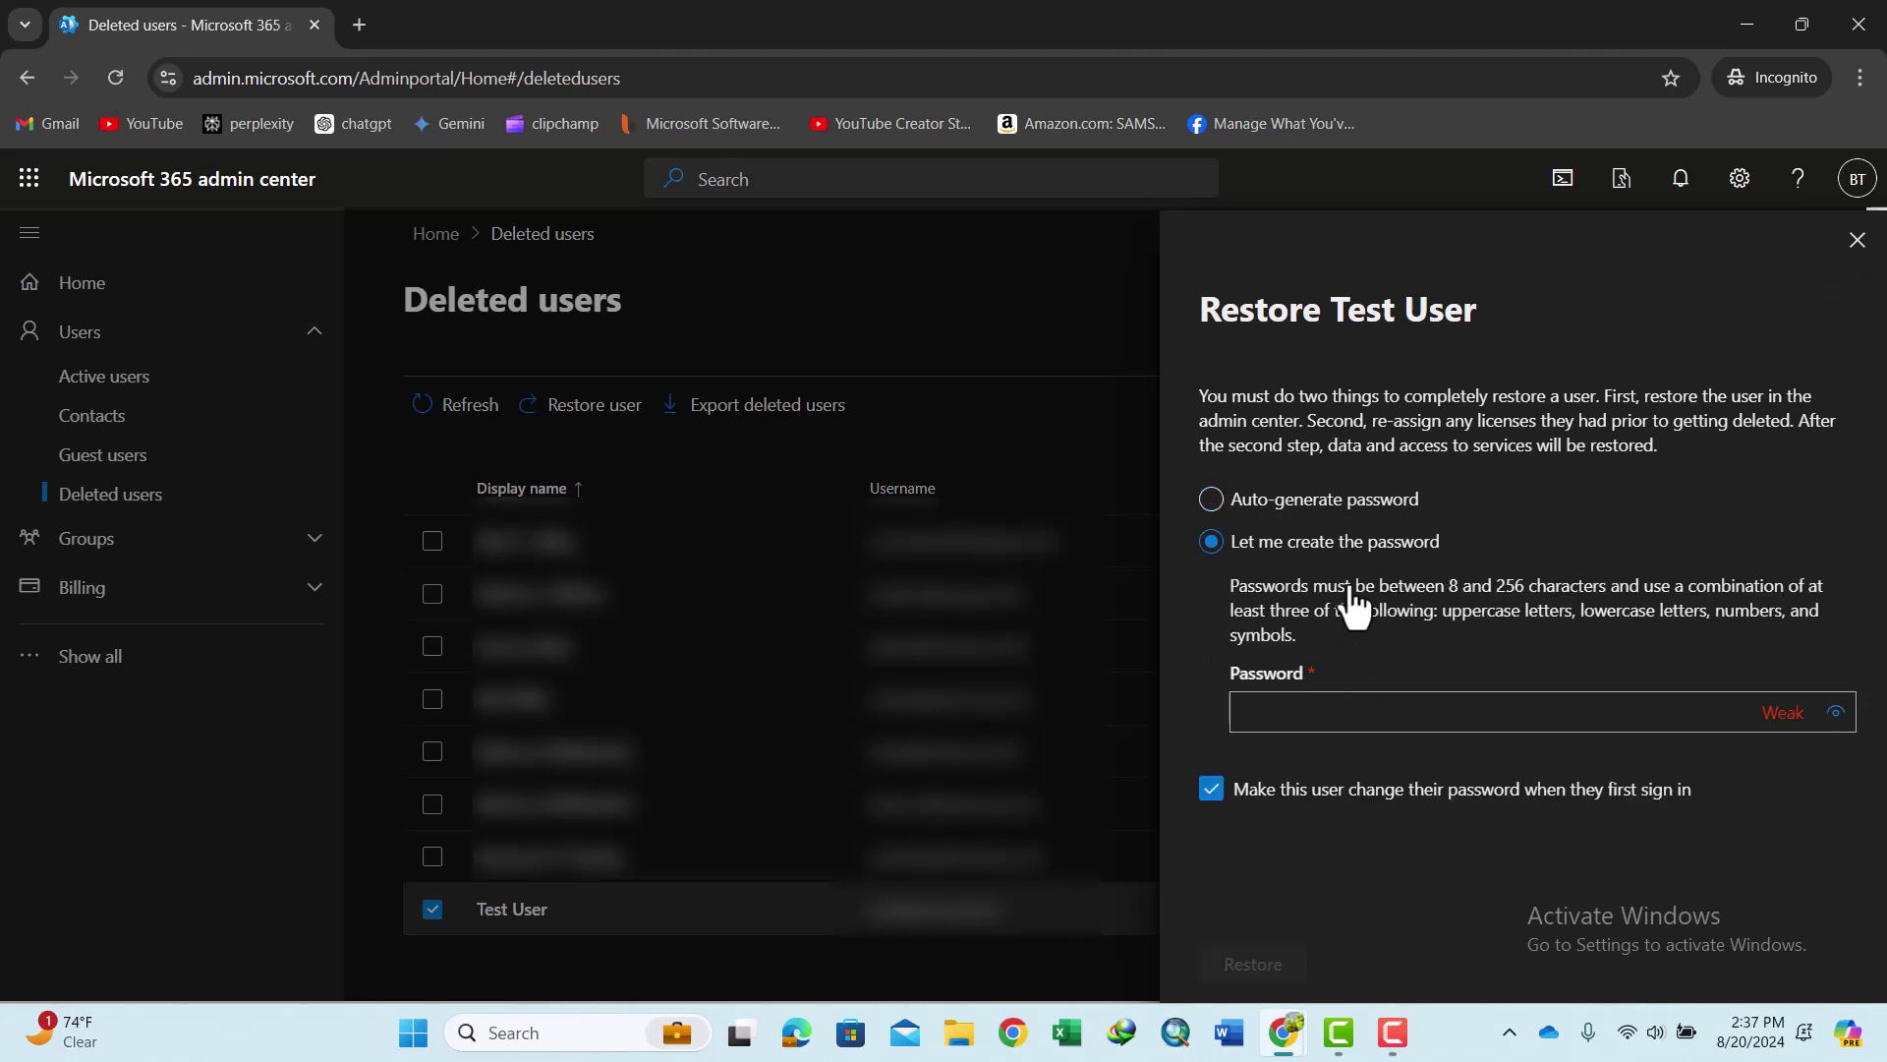
click(1345, 714)
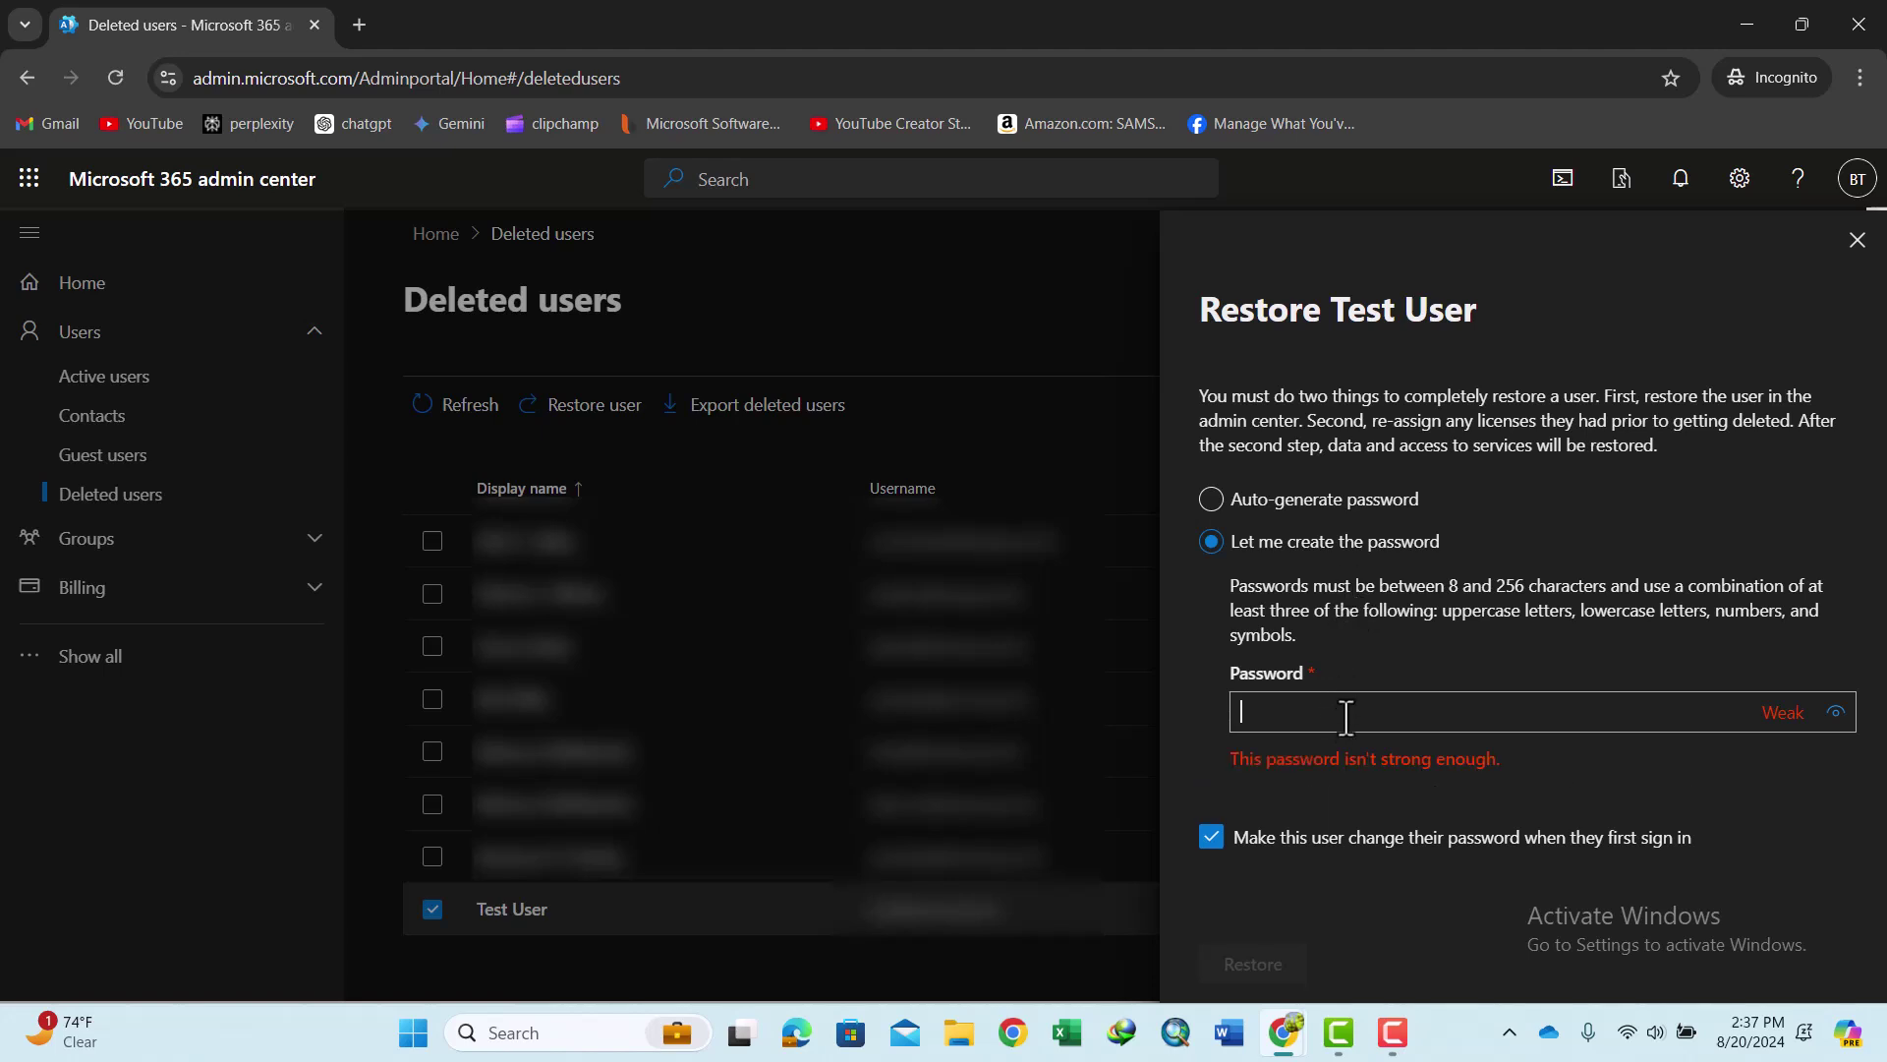
text(•••)
text(•••••)
text(••)
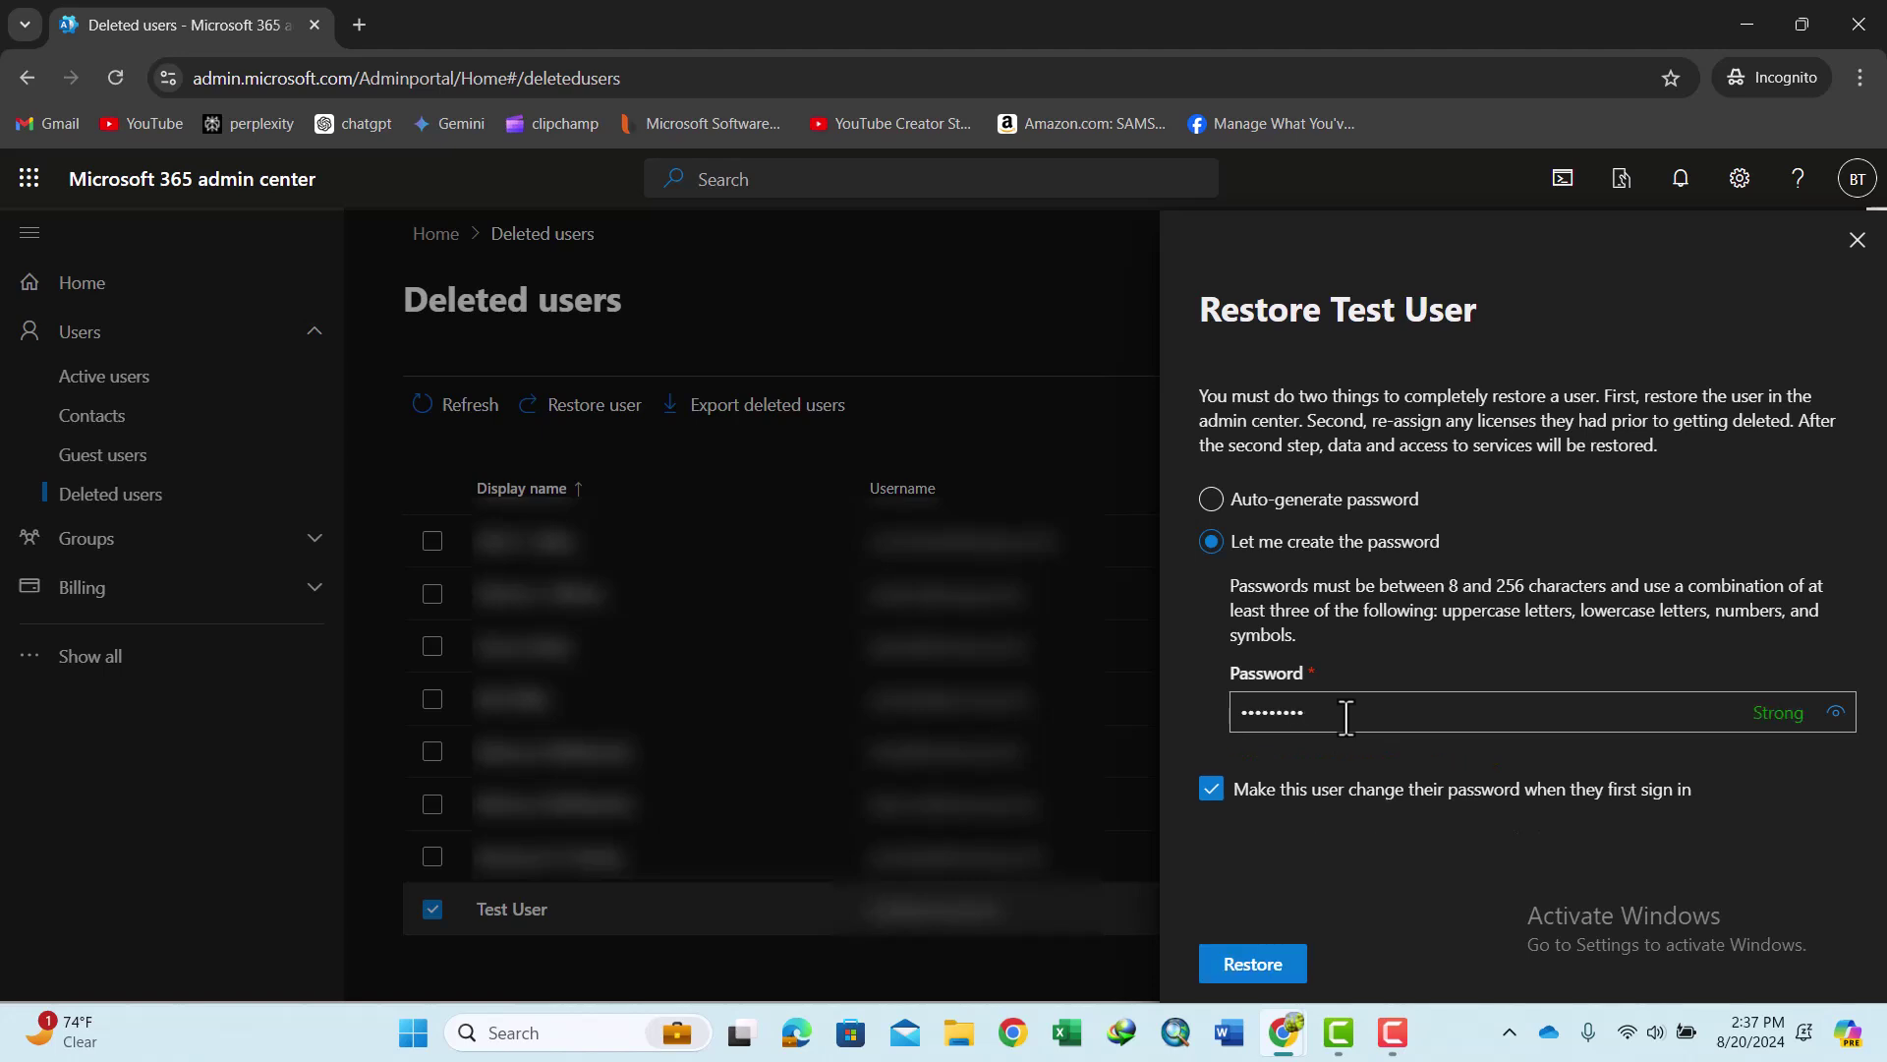
text(•)
click(1212, 790)
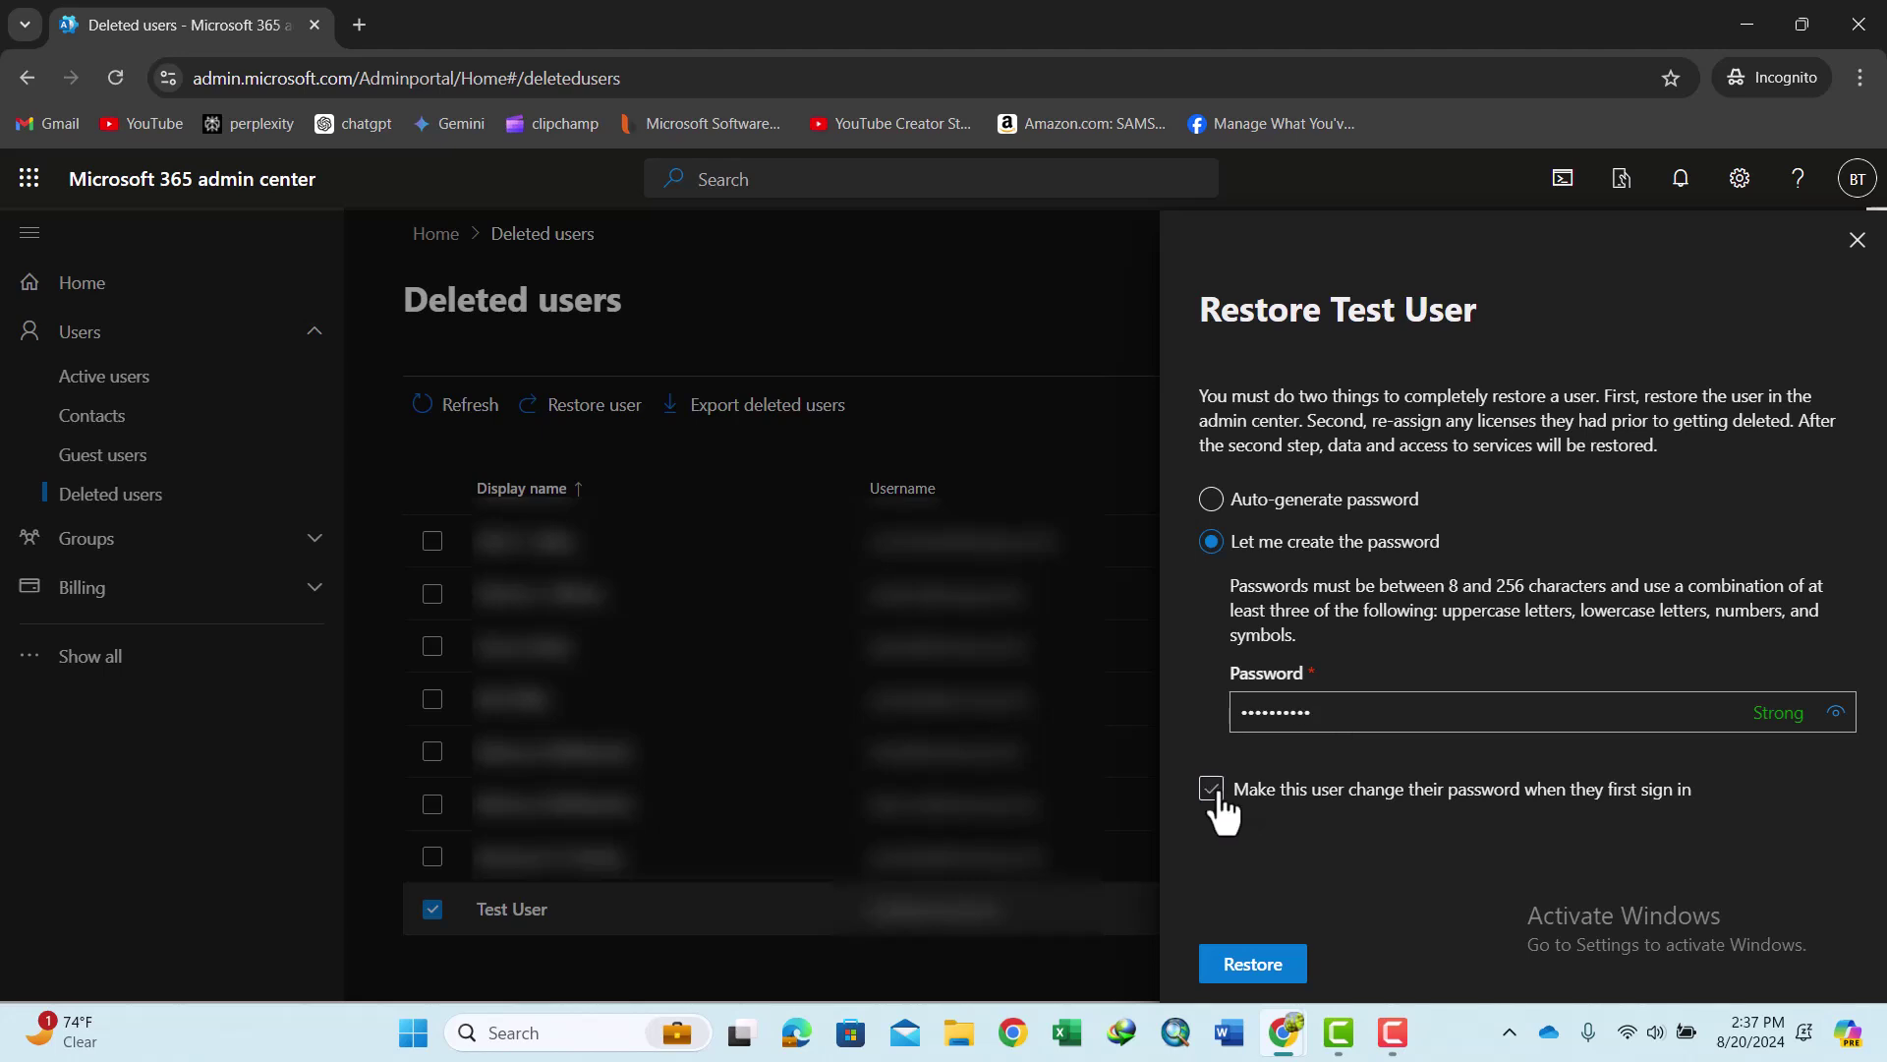
click(1251, 964)
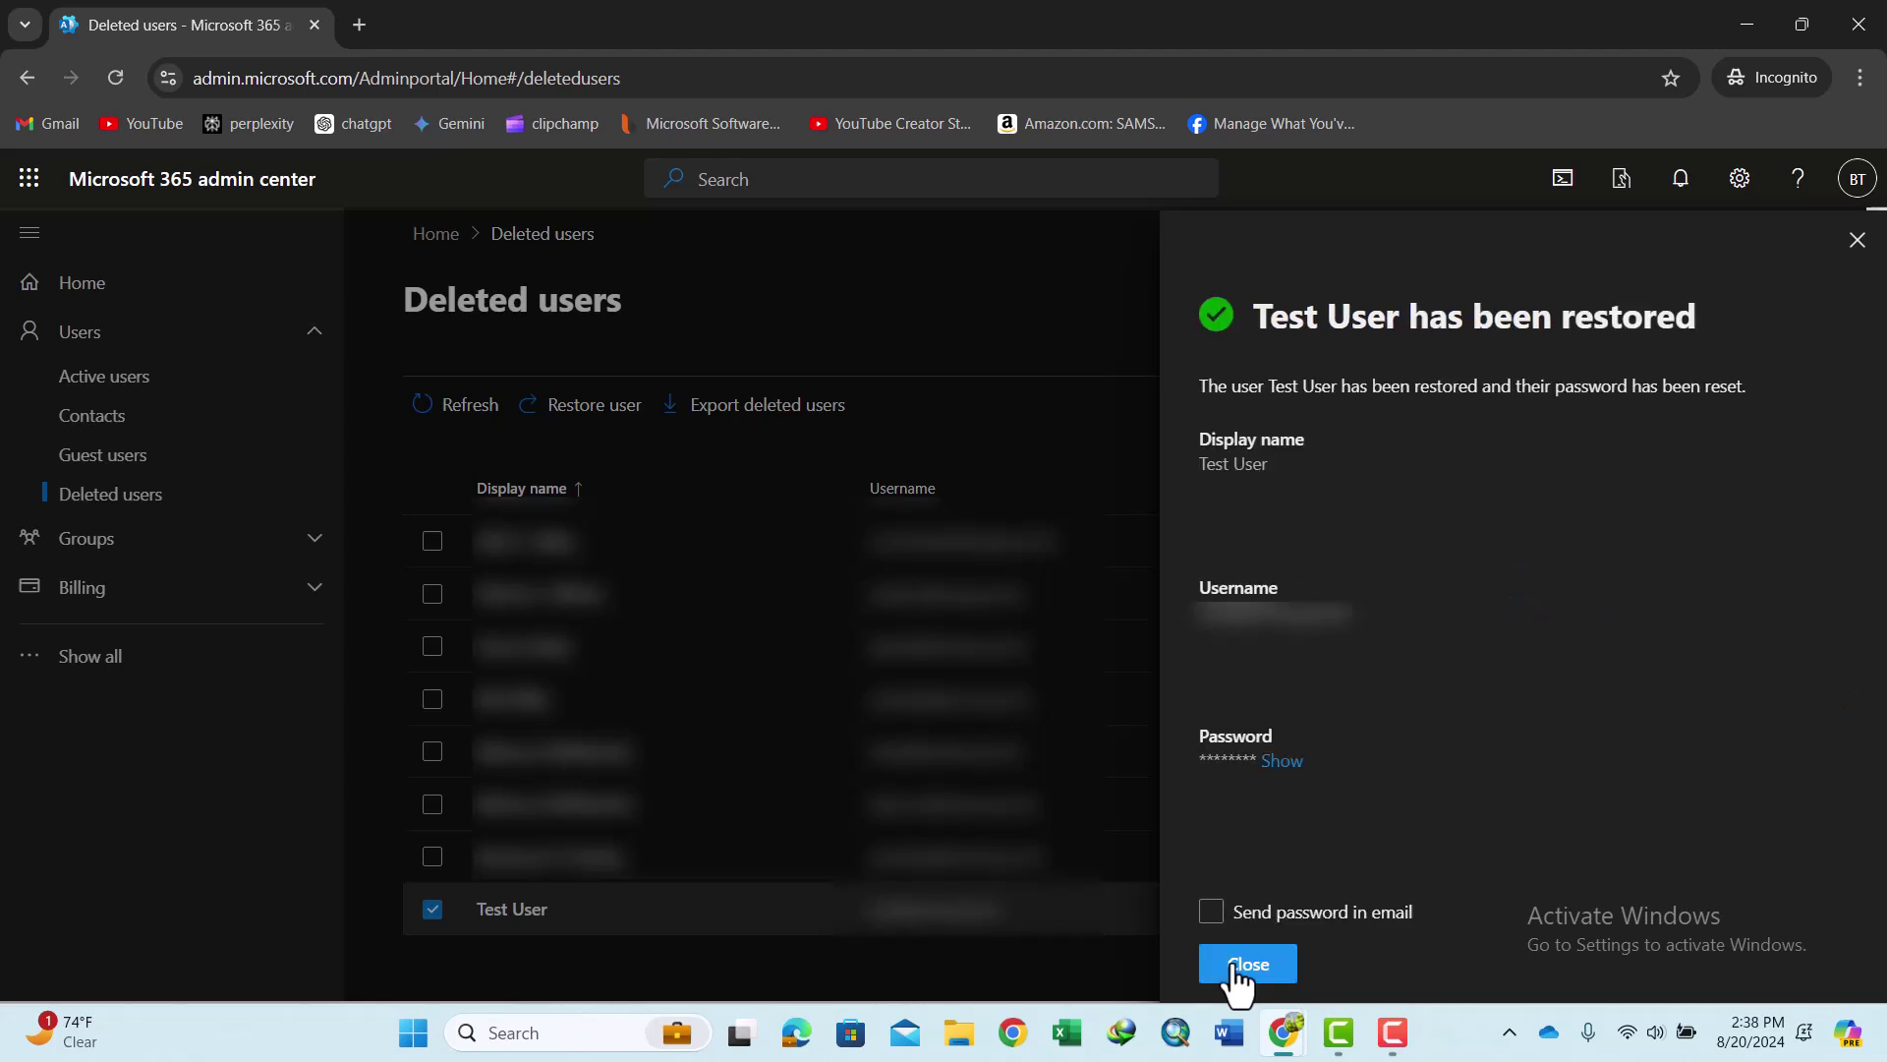
click(1245, 966)
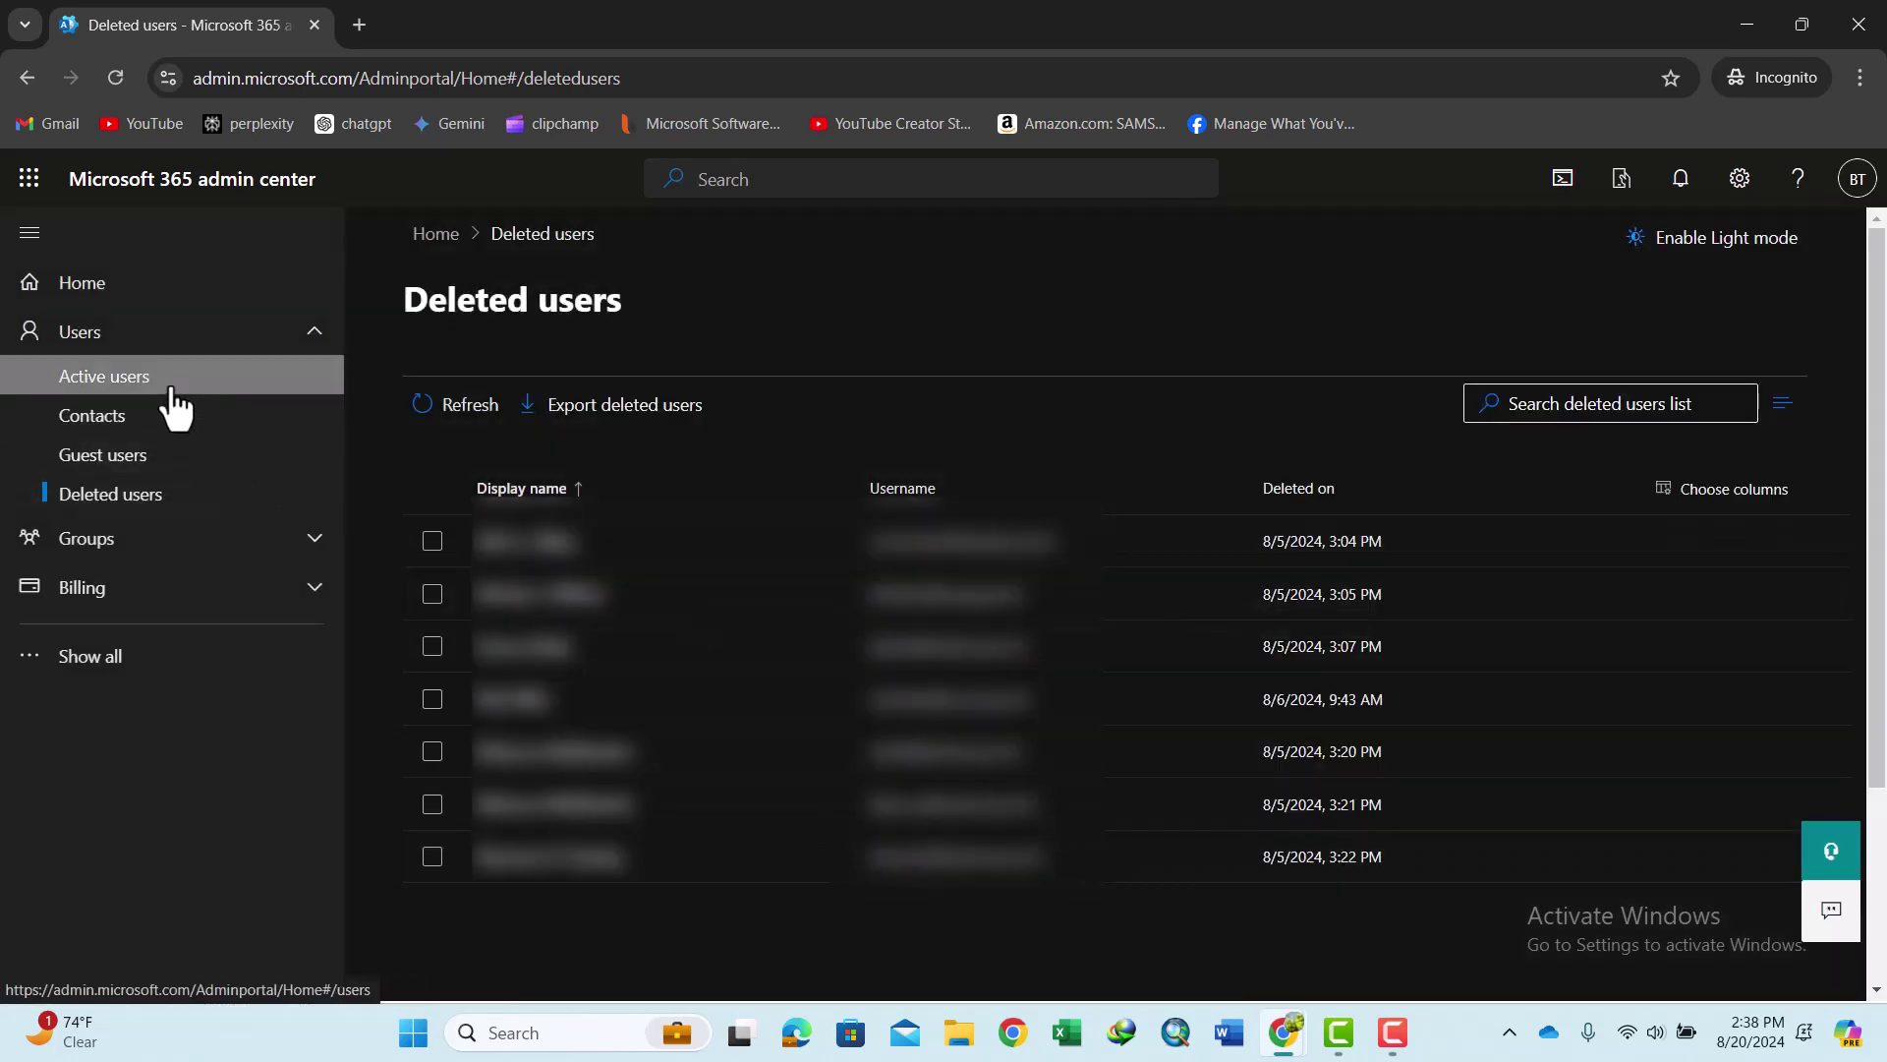
click(104, 376)
click(1611, 380)
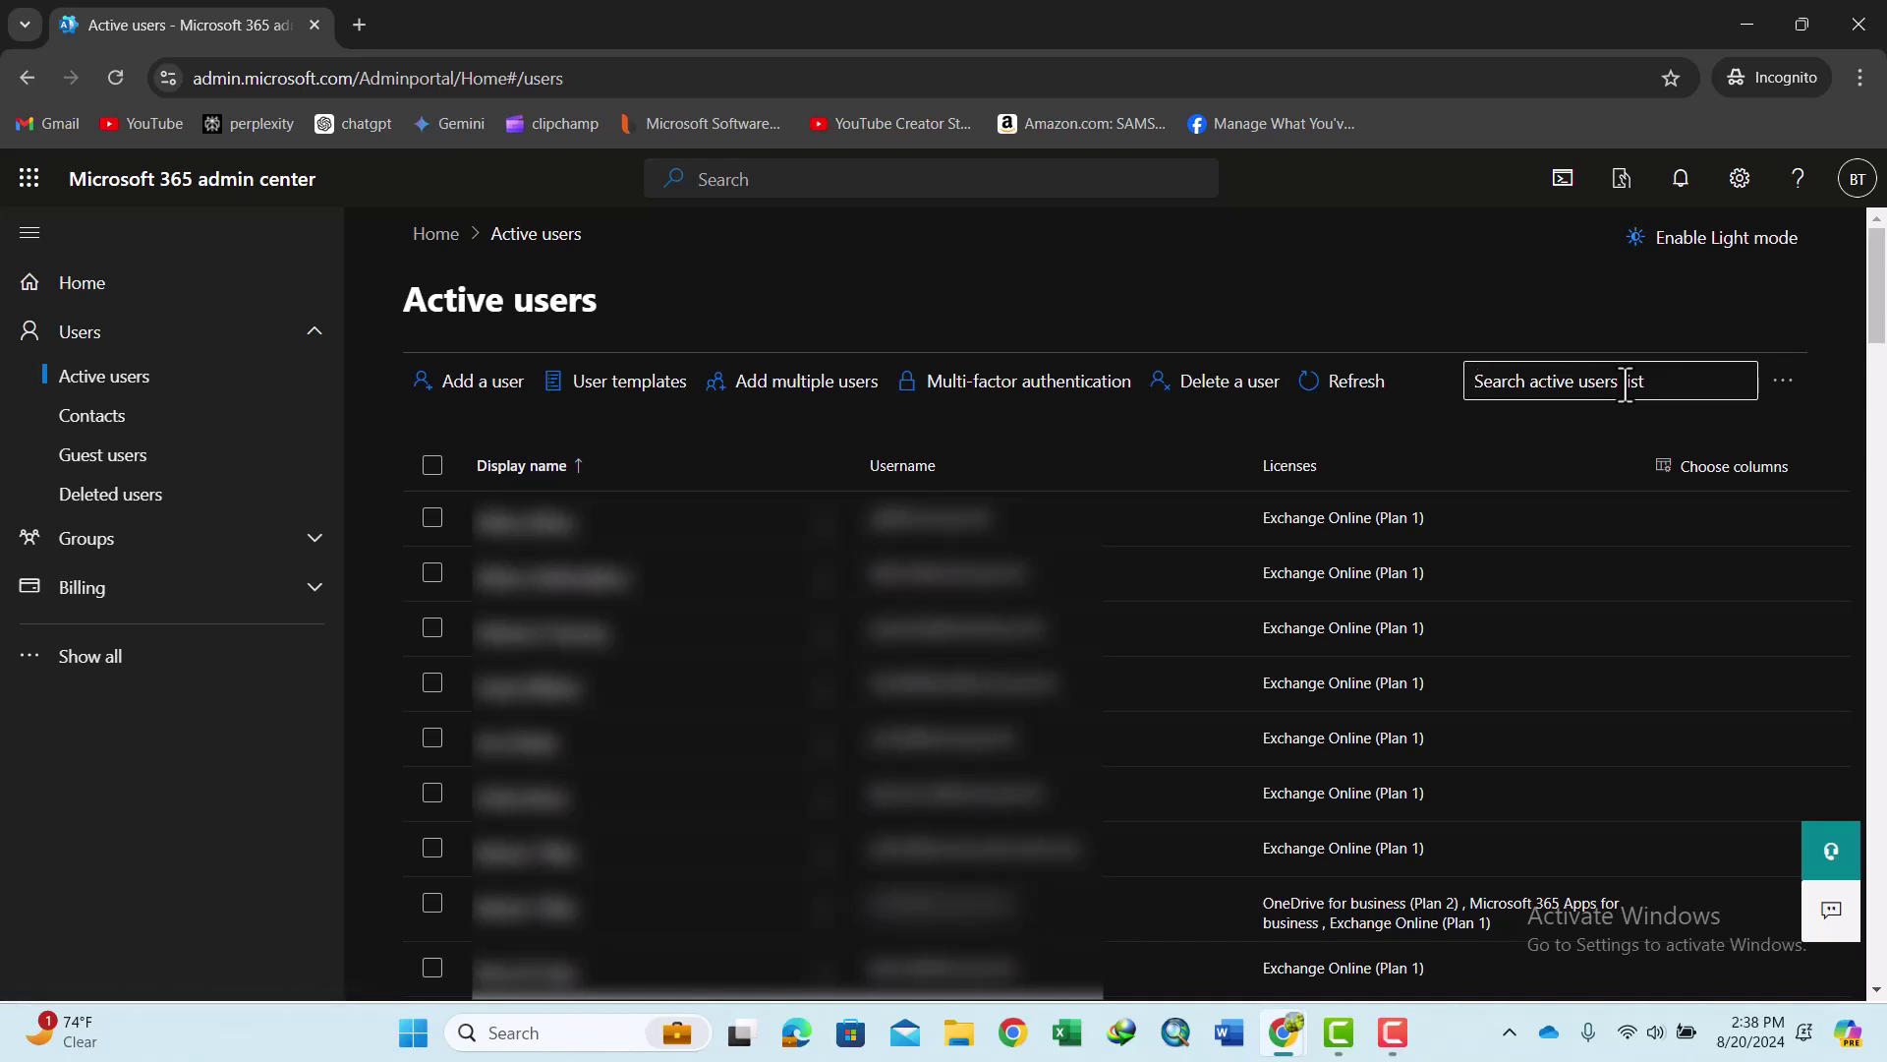
text(TEST)
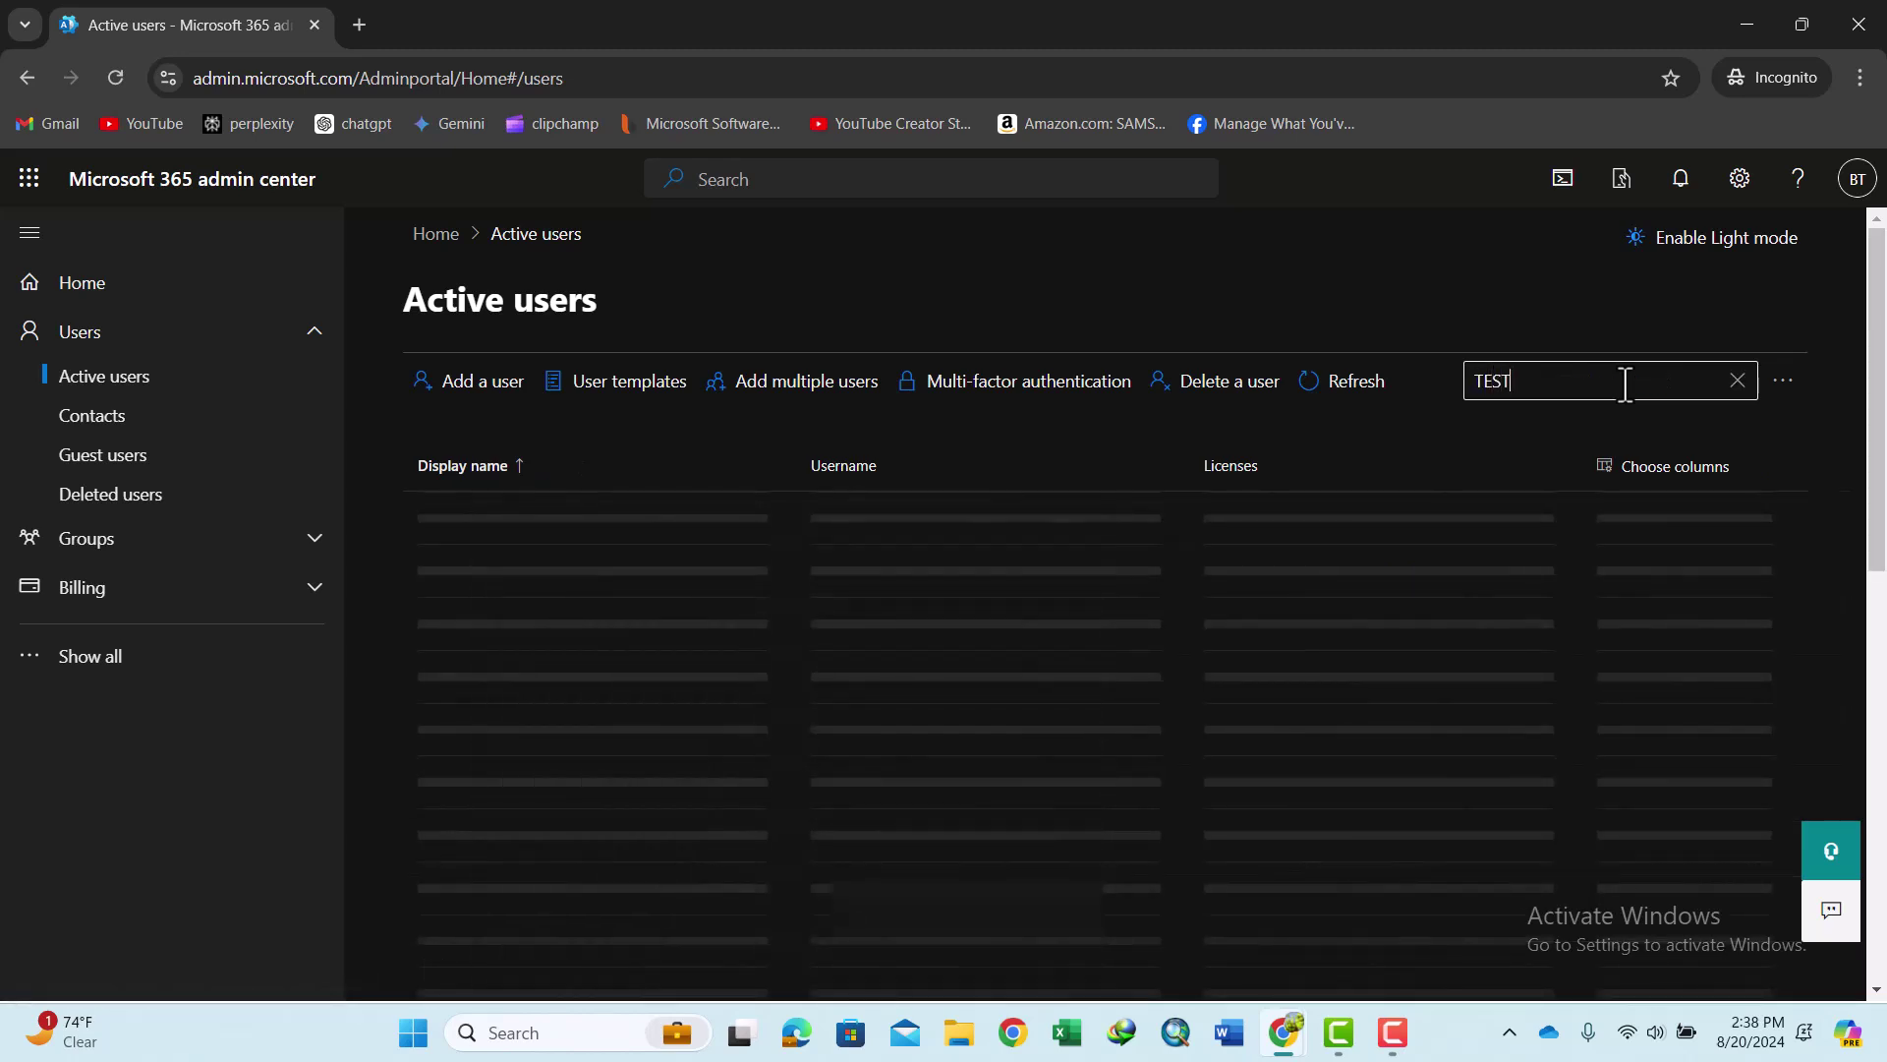
mouse_move(1400, 519)
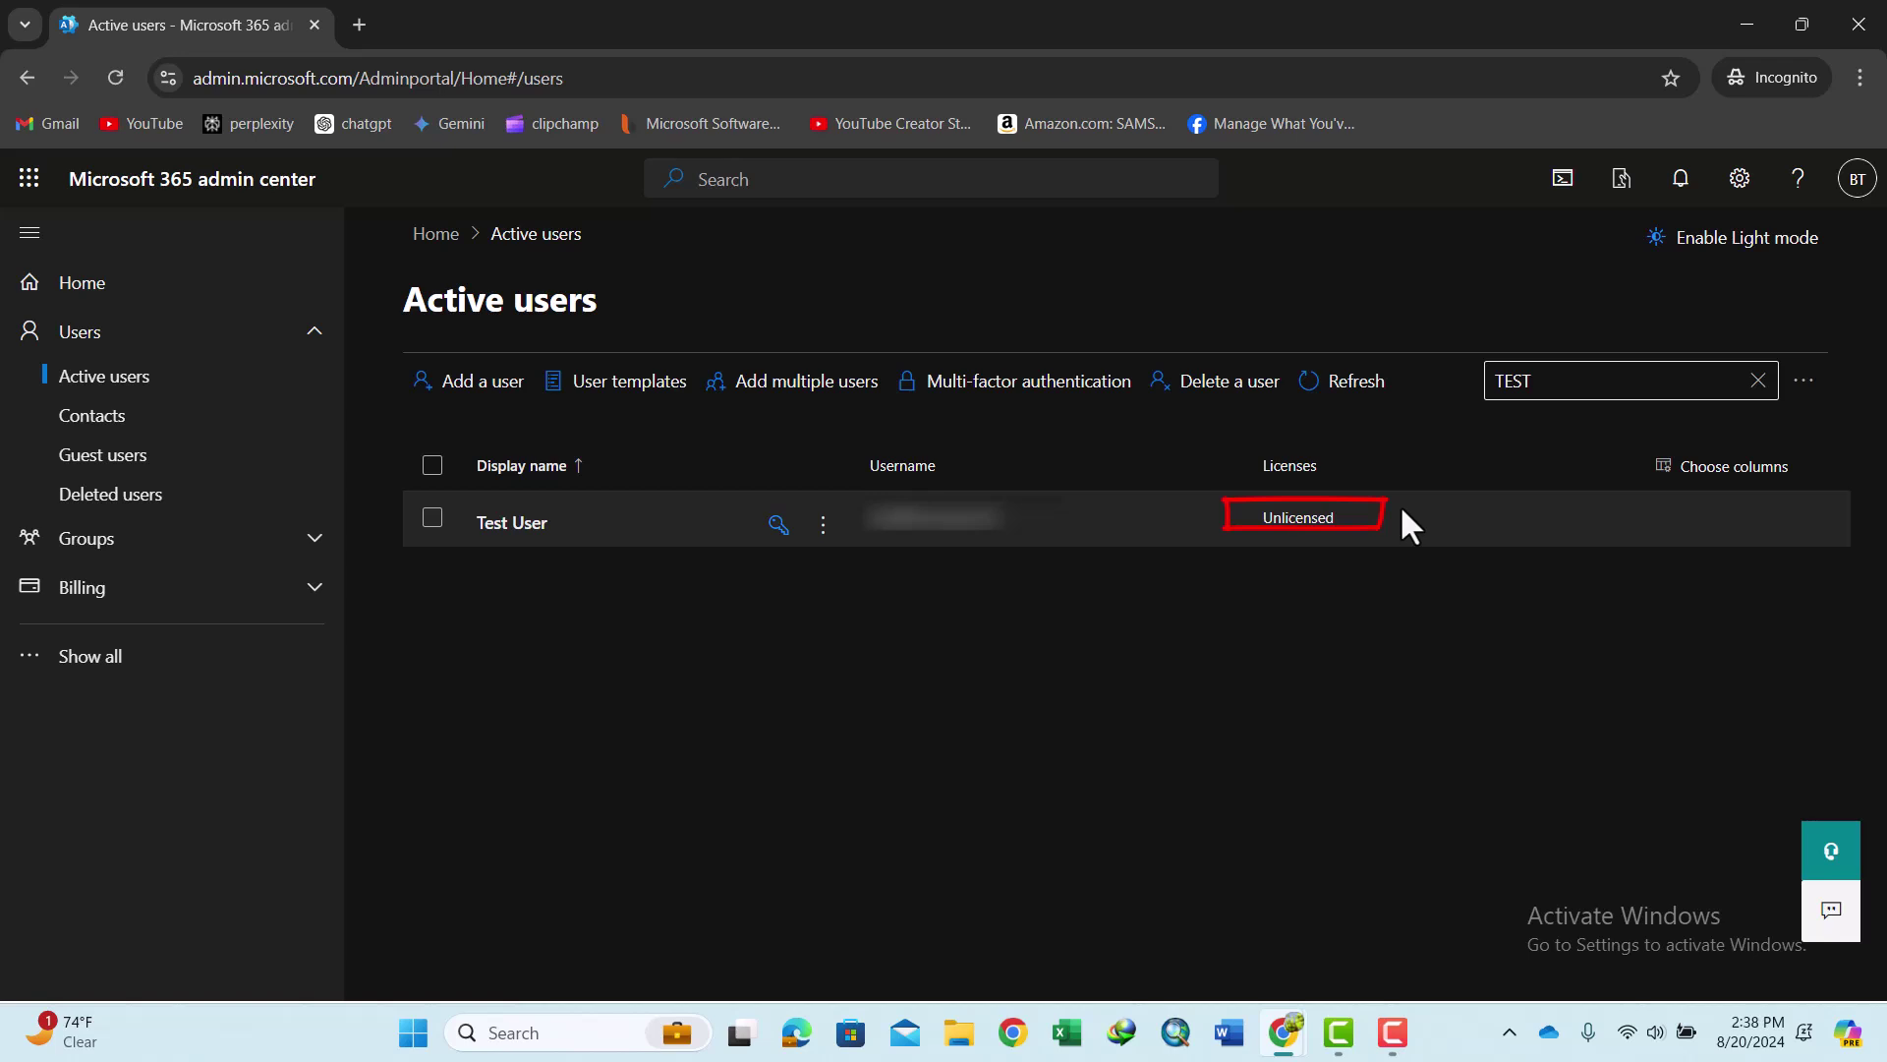
click(1399, 519)
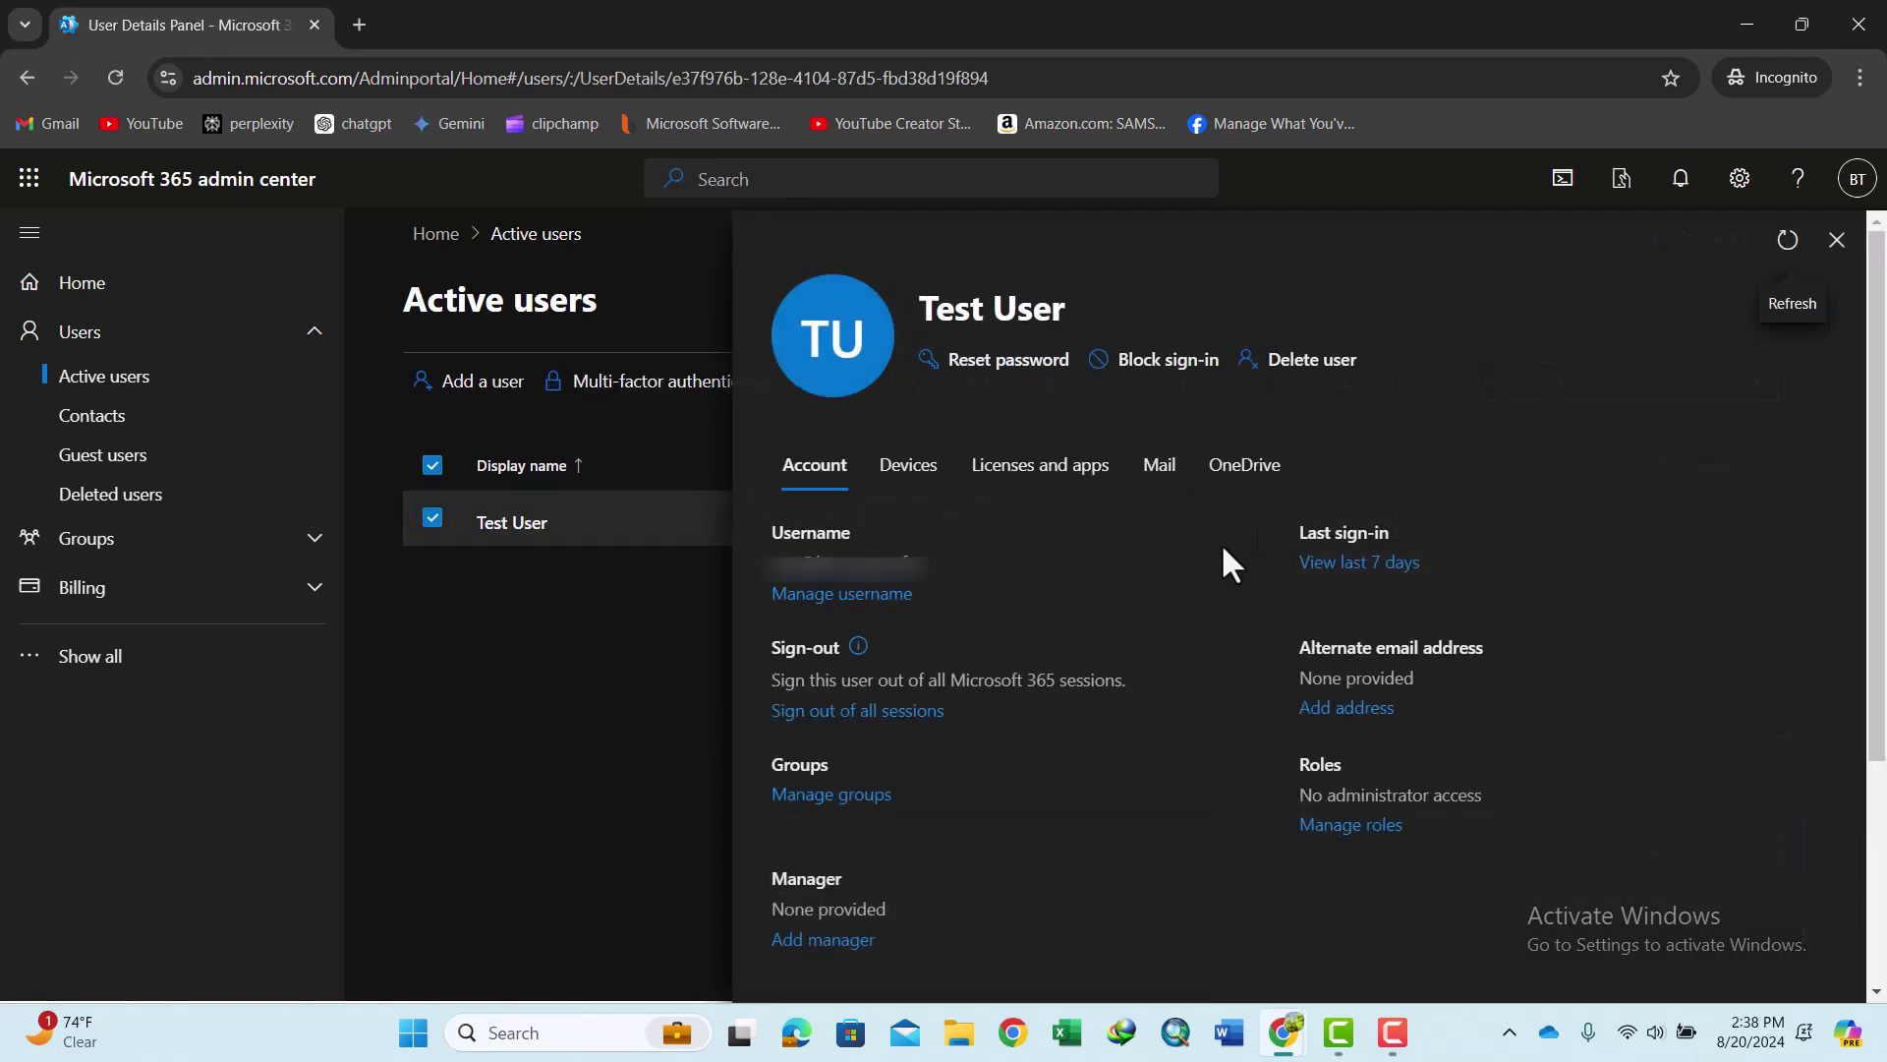
Assign Test User the Exchange Online (Plan 1) license under Licenses and apps and save the change.
click(1068, 475)
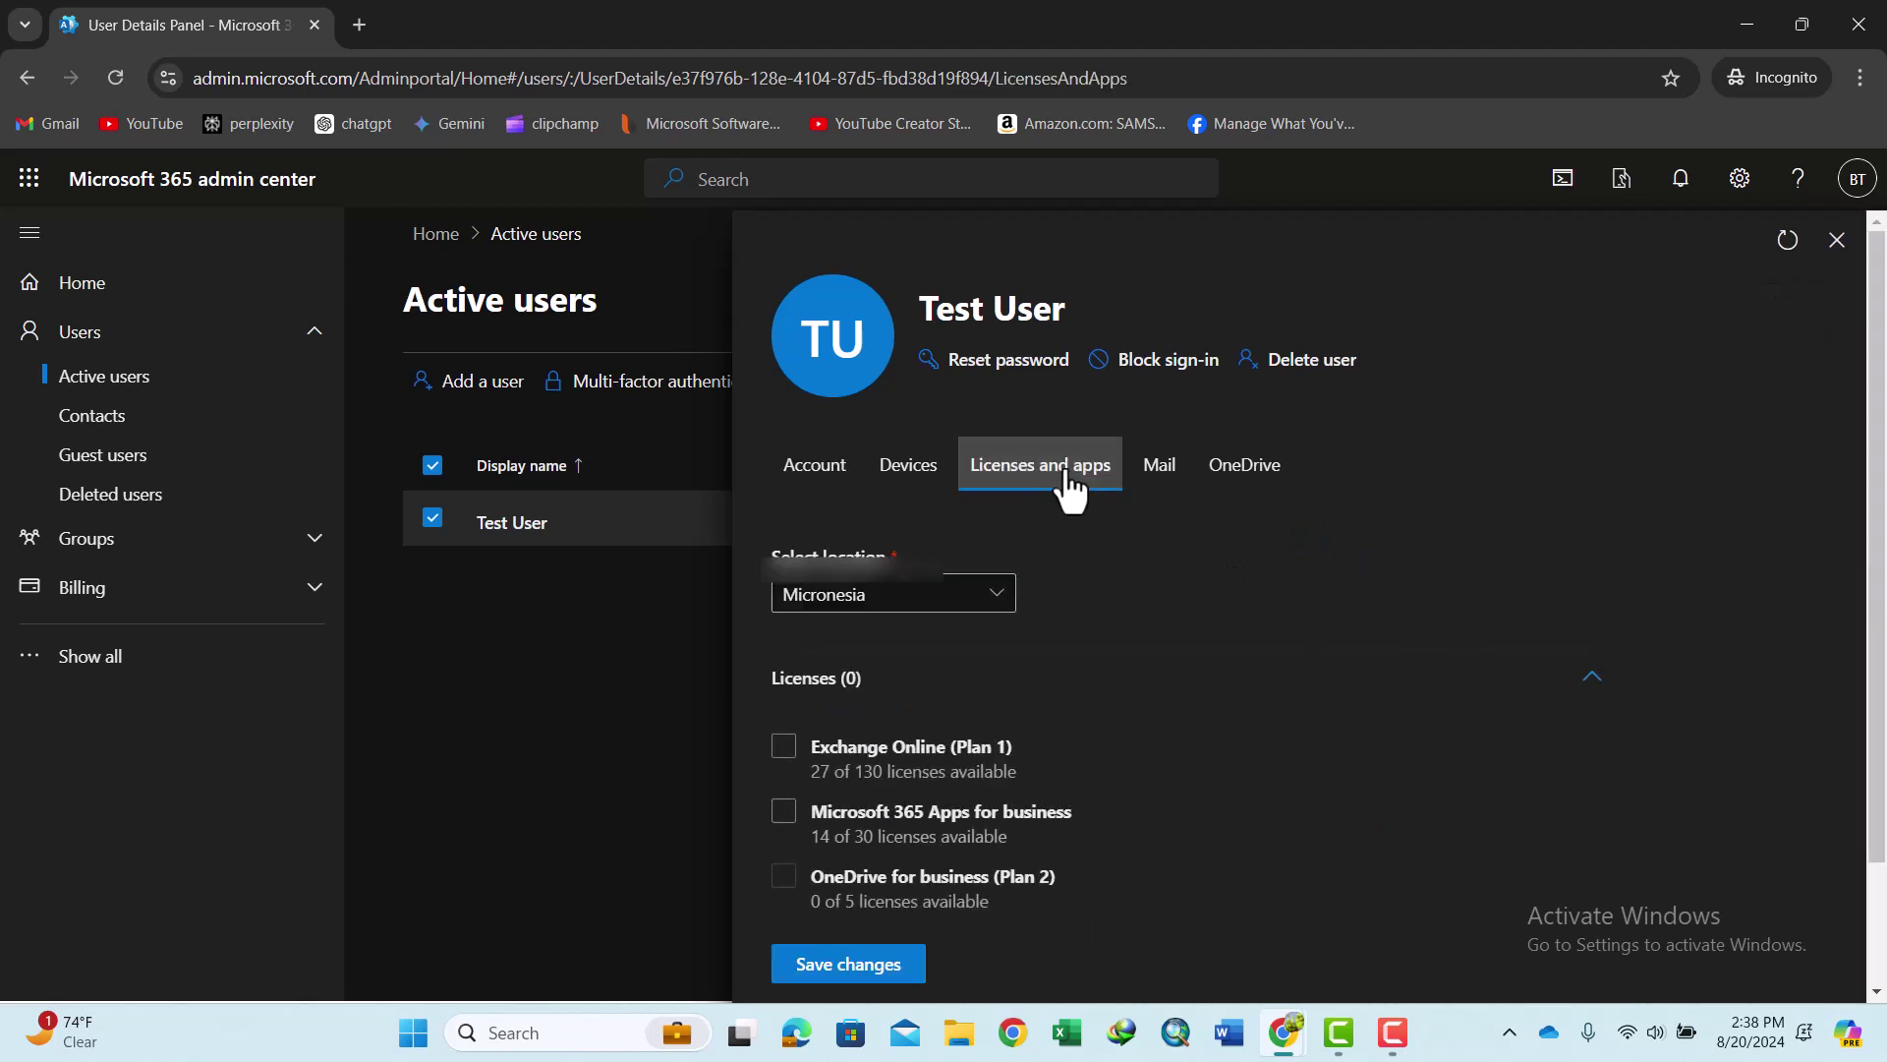
click(895, 752)
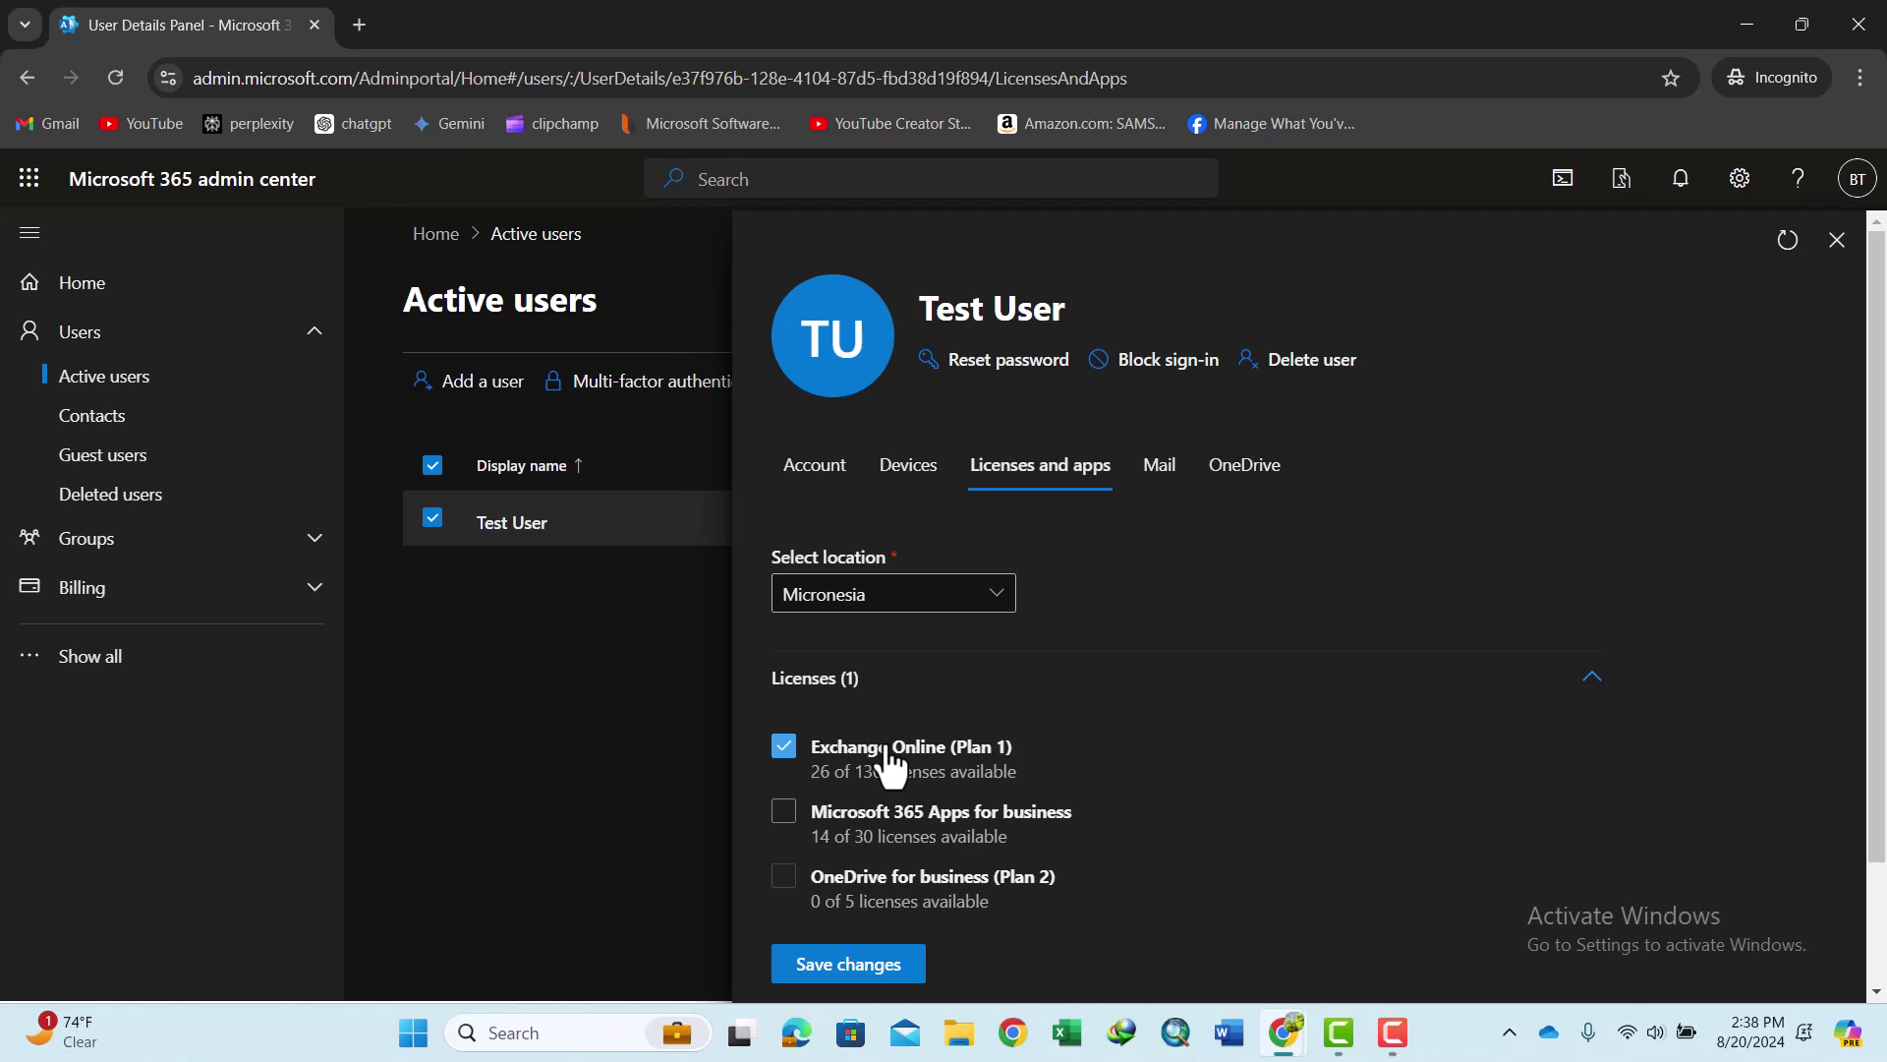
click(848, 963)
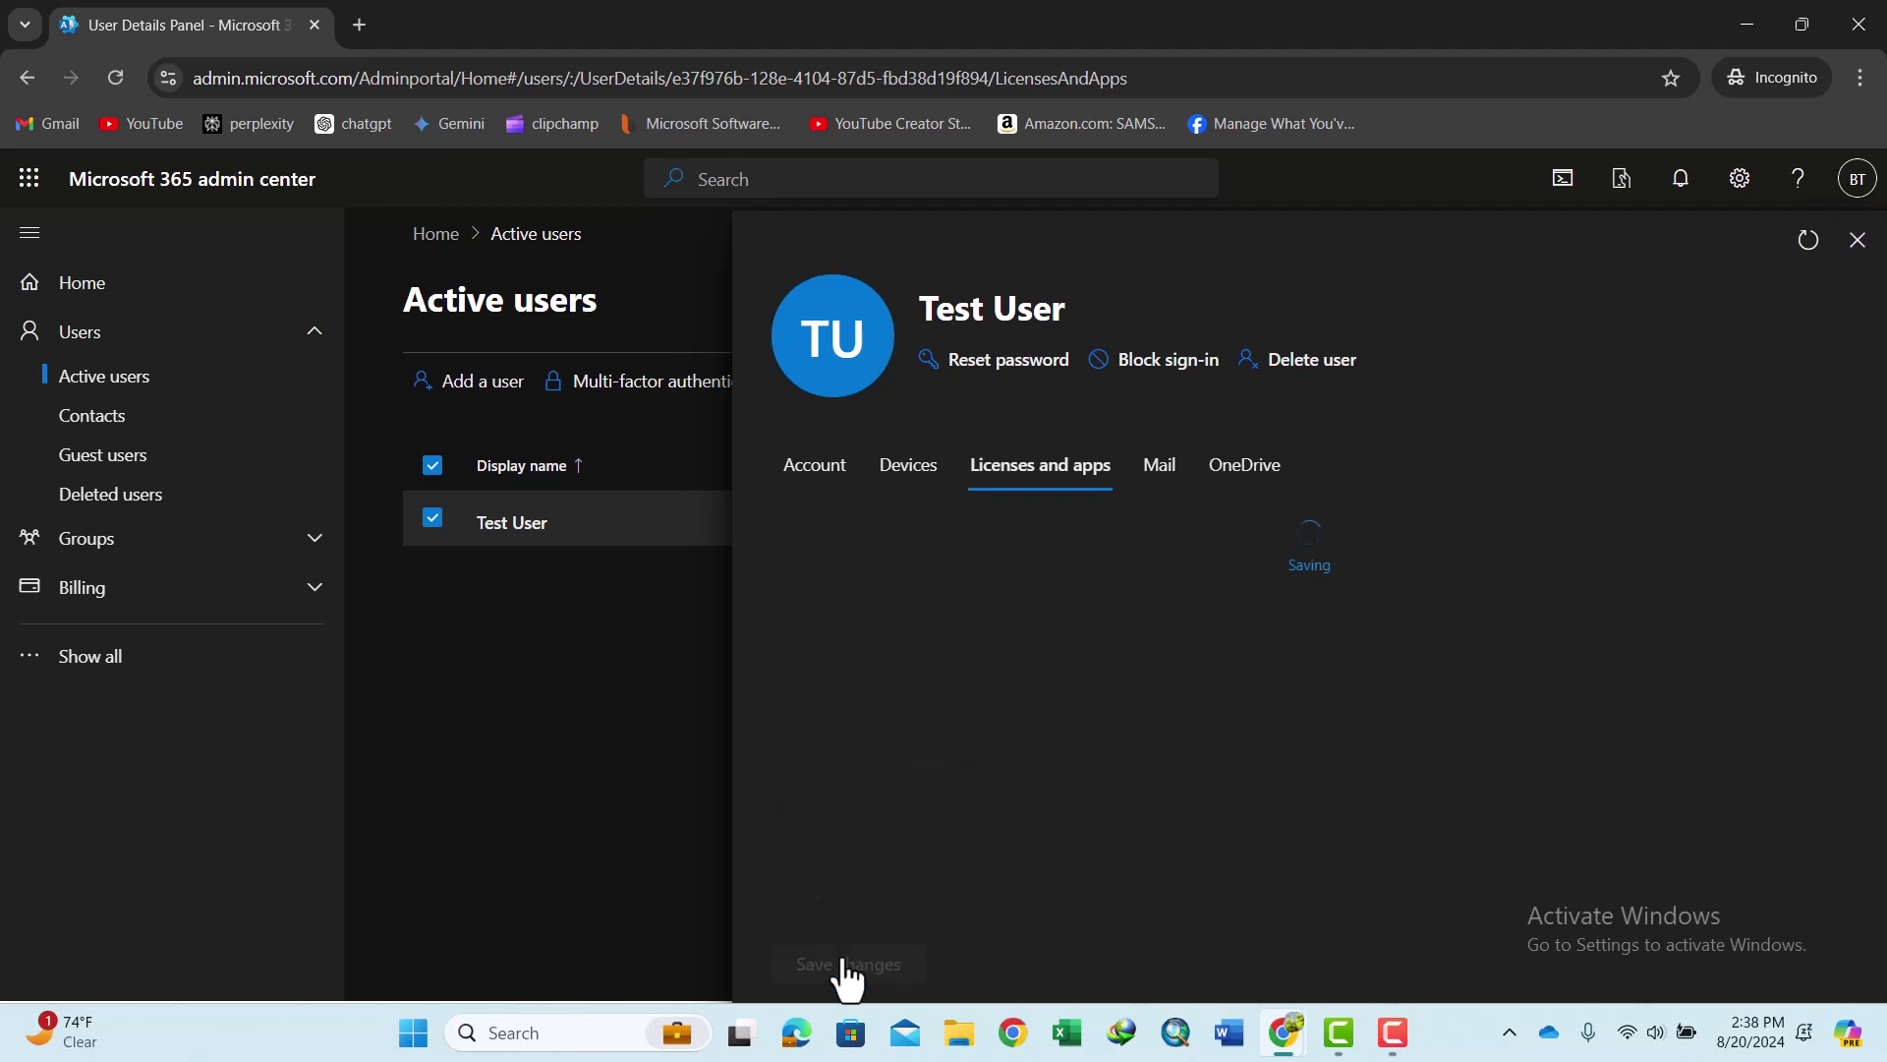